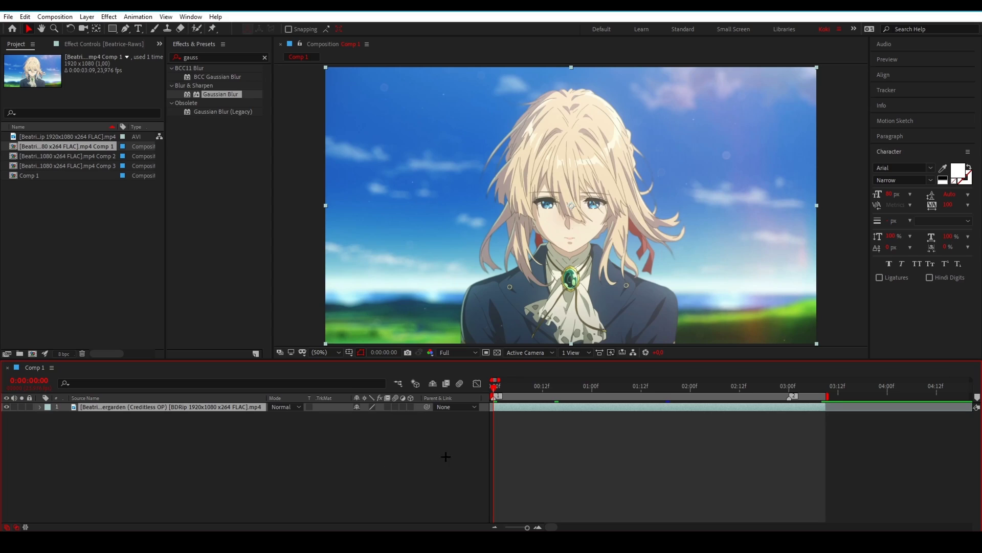
- Pre-compose the clip layer in Comp 1, moving all attributes and adjusting the composition duration to the layer's time span
left_click_drag(494, 384, 493, 385)
left_click_drag(494, 384, 519, 386)
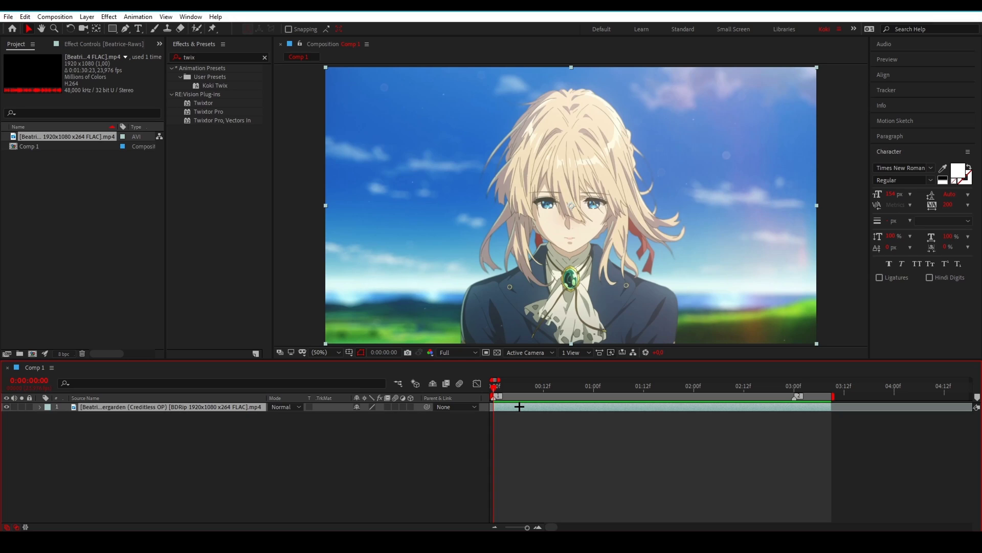
key("ctrl+shift+c")
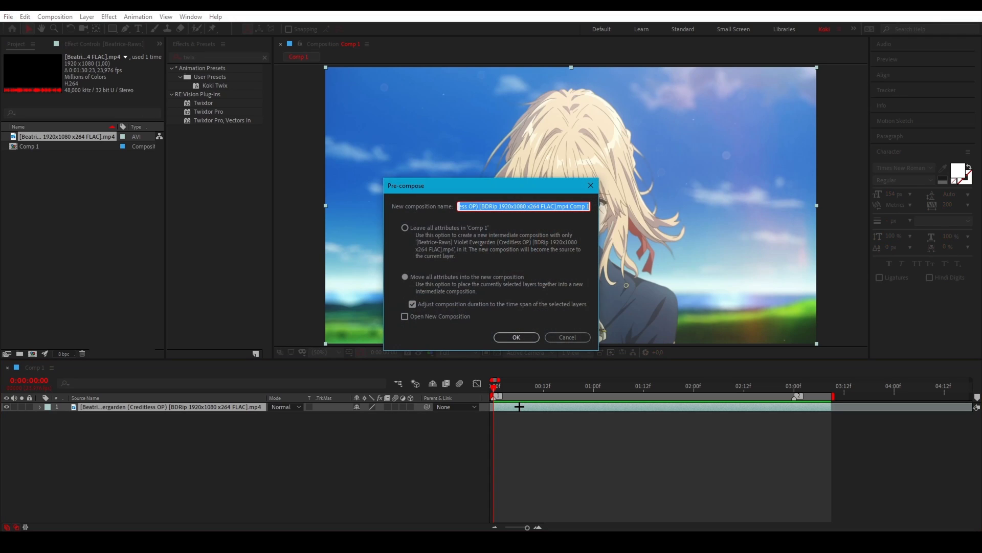
left_click(426, 276)
left_click(430, 304)
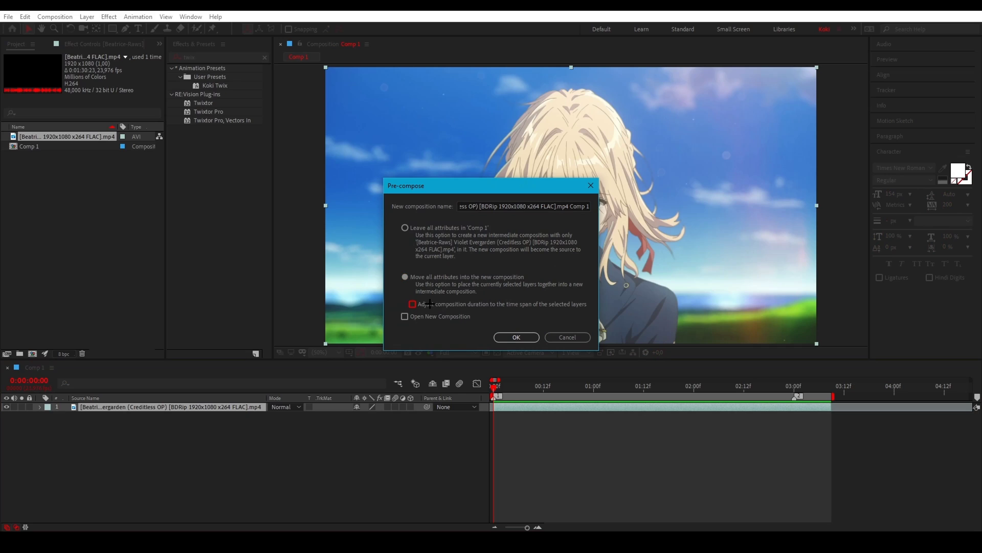
left_click(429, 304)
left_click(518, 337)
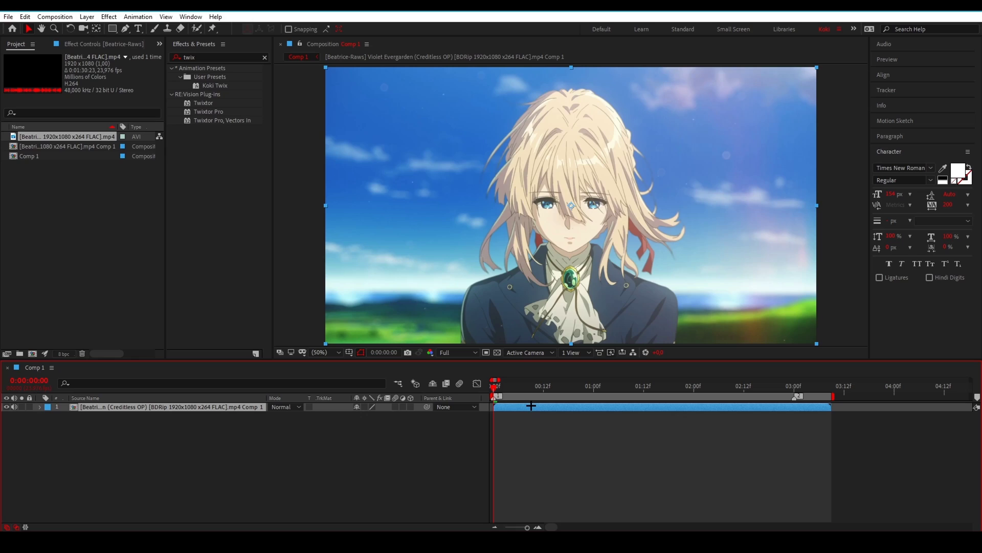
- Enable time remapping on the pre-composed clip and add time remap keyframes at frames 3, 6 and 9
key("ctrl+alt+t")
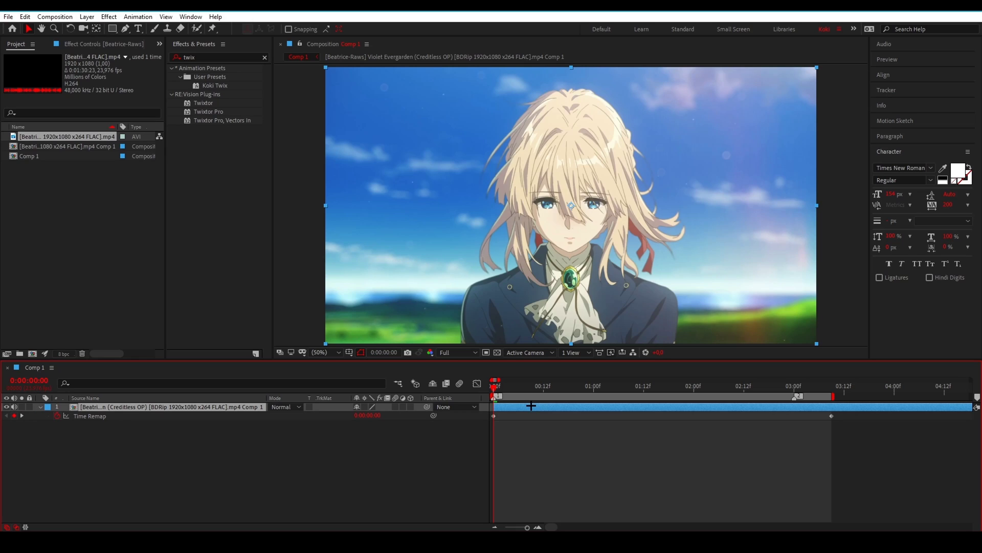
key("Page_Down")
key("Page_Down")
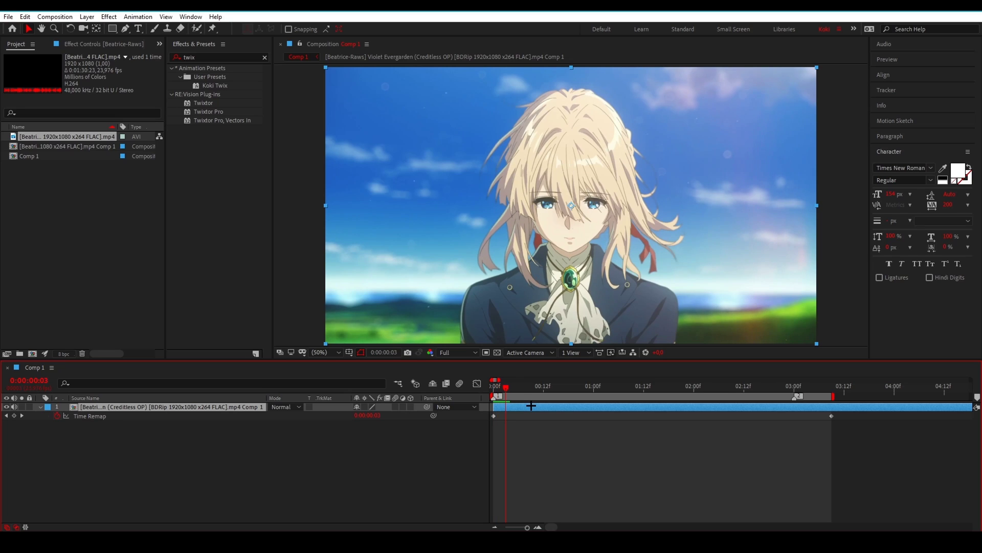
left_click(13, 416)
key("Page_Down")
key("Page_Down")
key("Page_Down")
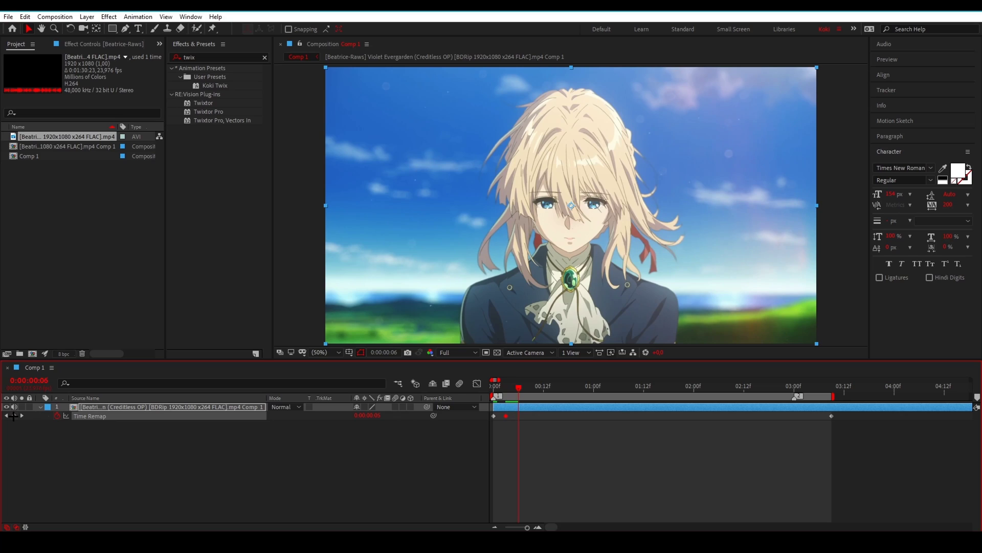
key("Page_Down")
key("Page_Down")
key("Page_Down")
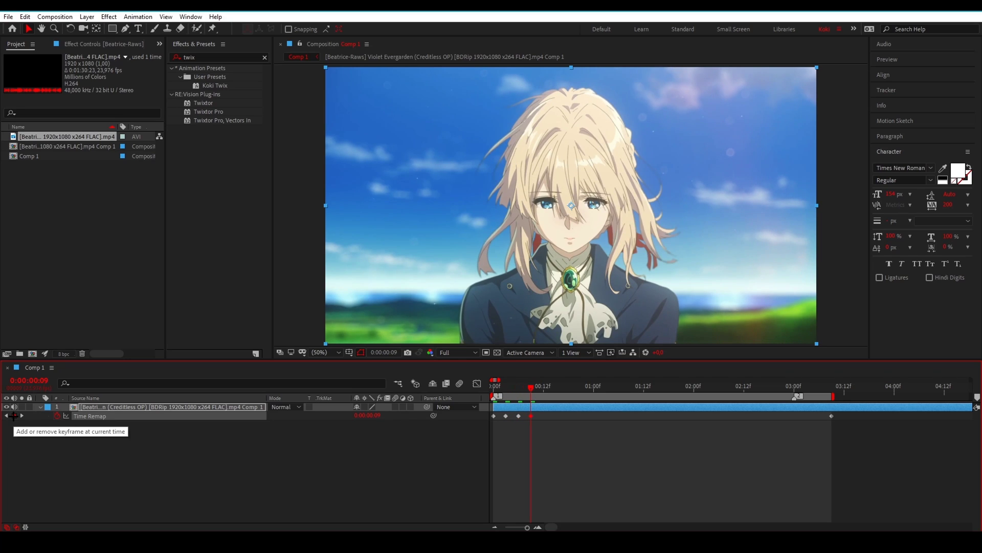
left_click(13, 415)
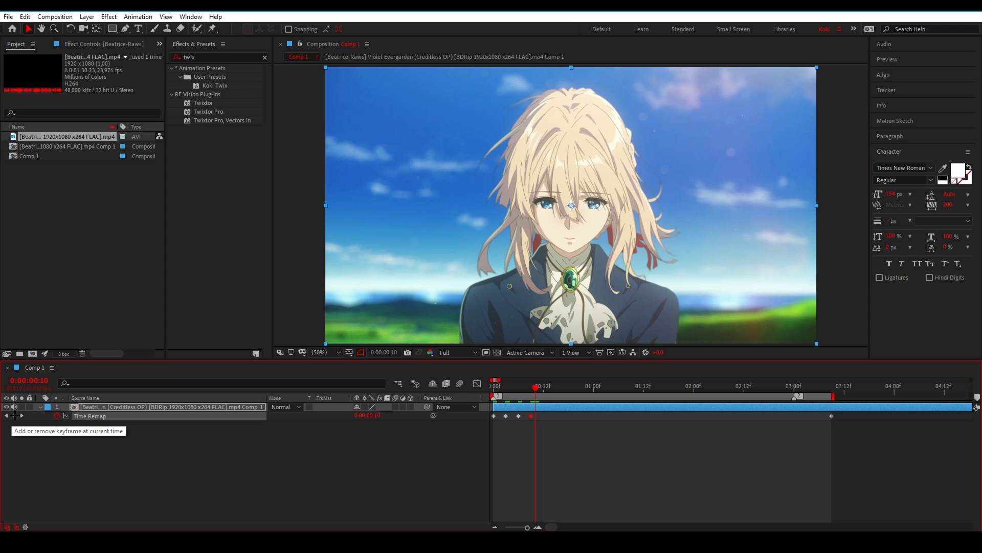
- Add time remap keyframes at frames 12, 15, 18 and 21, where the drawing changes
key("Page_Down")
key("Page_Down")
left_click(14, 415)
key("Page_Down")
key("Page_Down")
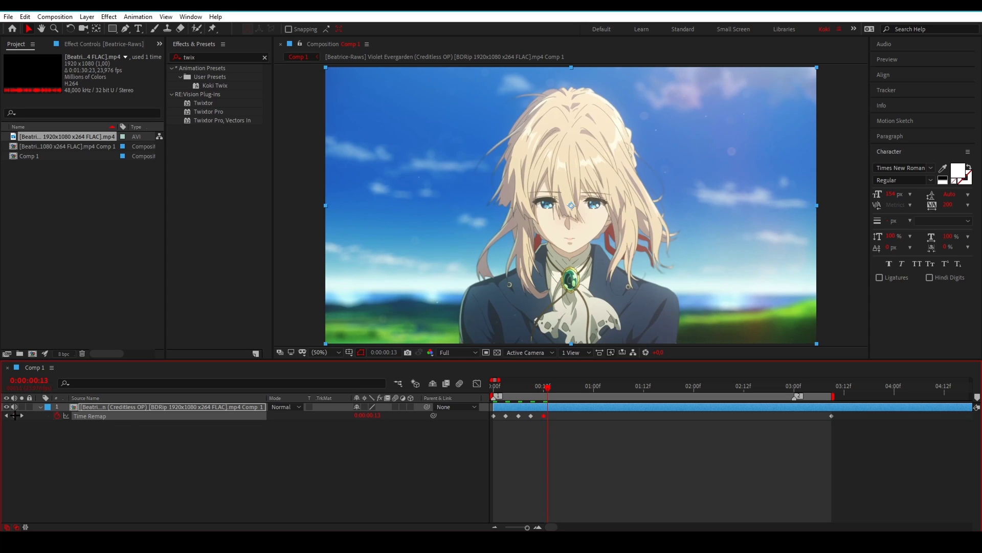
key("Page_Down")
key("Page_Down")
key("Page_Down")
left_click(14, 416)
key("Page_Down")
key("Page_Down")
left_click(14, 415)
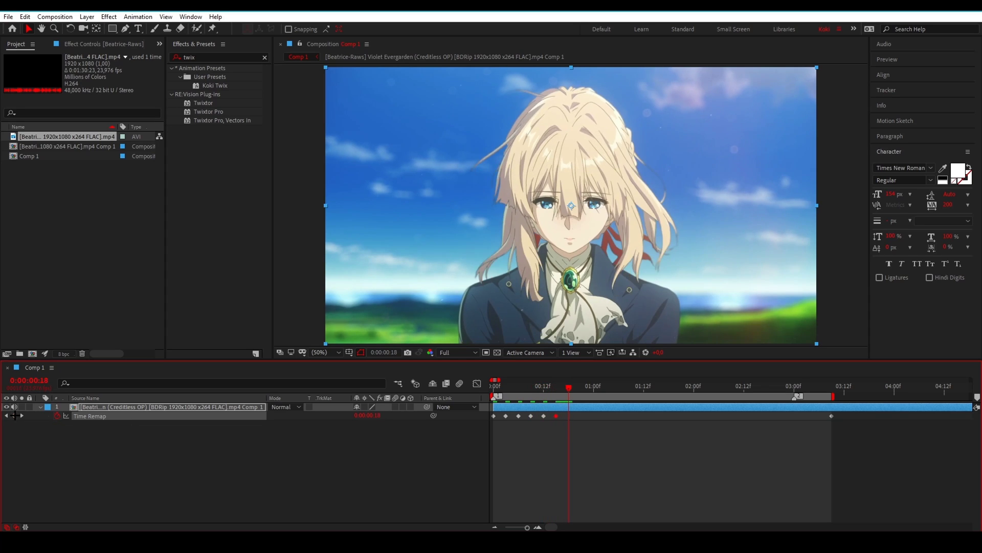
key("Page_Down")
key("Page_Down")
left_click(14, 416)
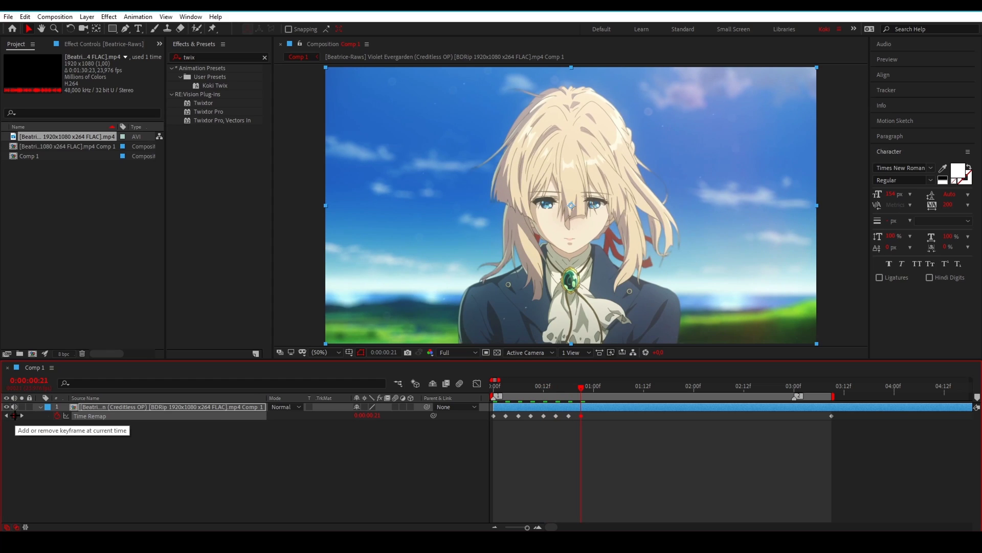
- Add time remap keyframes through the rest of the clip, every two or three frames, up to 0:00:03:06
key("Page_Down")
key("Page_Down")
key("Page_Down")
left_click(14, 416)
key("Page_Down")
key("Page_Down")
key("Page_Down")
left_click(15, 415)
key("Page_Down")
key("Page_Down")
key("Page_Down")
left_click(15, 415)
key("Page_Down")
key("Page_Down")
key("Page_Down")
left_click(14, 416)
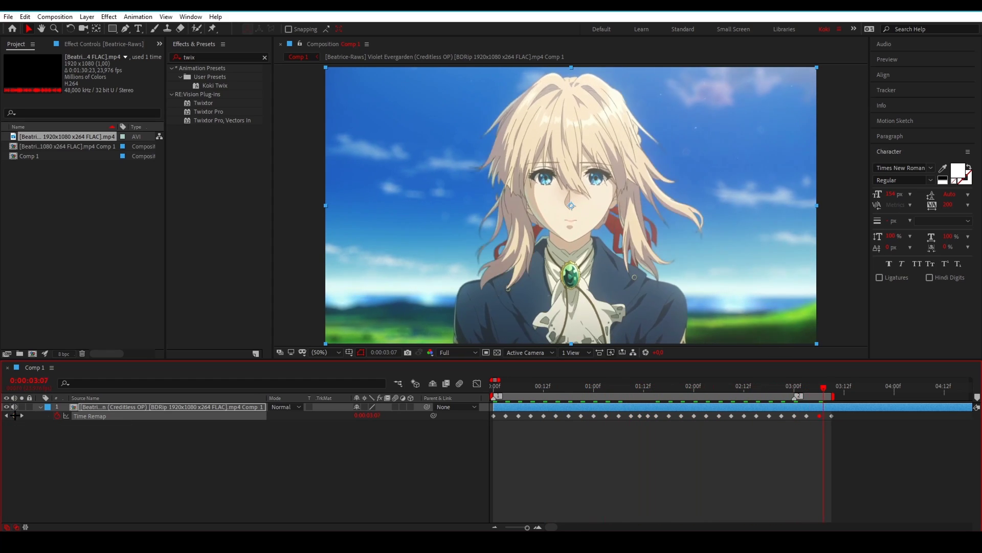
- Delete the original time remap end keyframe after 0:00:03:06 and return to the start of the composition
key("Page_Down")
left_click_drag(504, 387, 826, 429)
key("Delete")
left_click(493, 386)
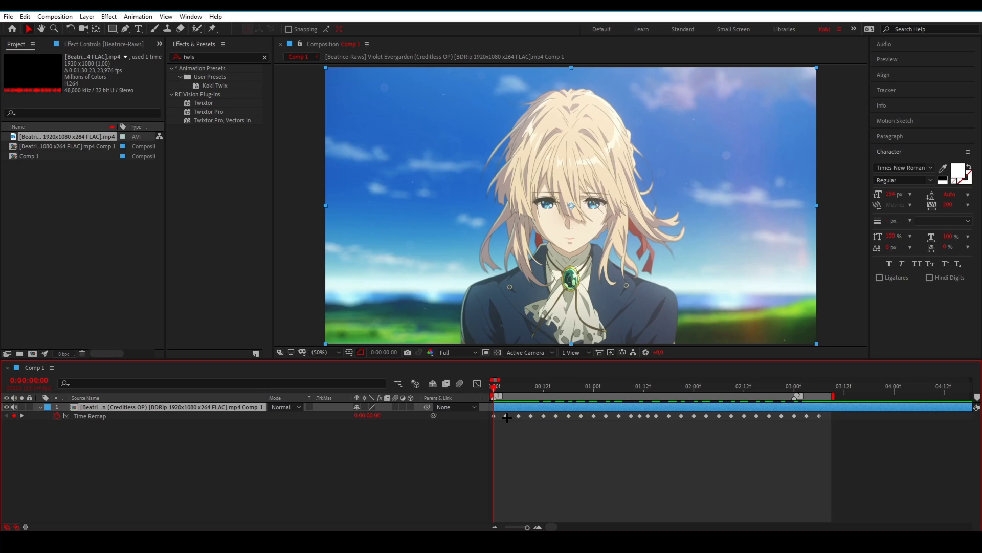
- Compress the time remap keyframes to one frame apart from the start of the layer and preview the result
left_click_drag(506, 417, 631, 456)
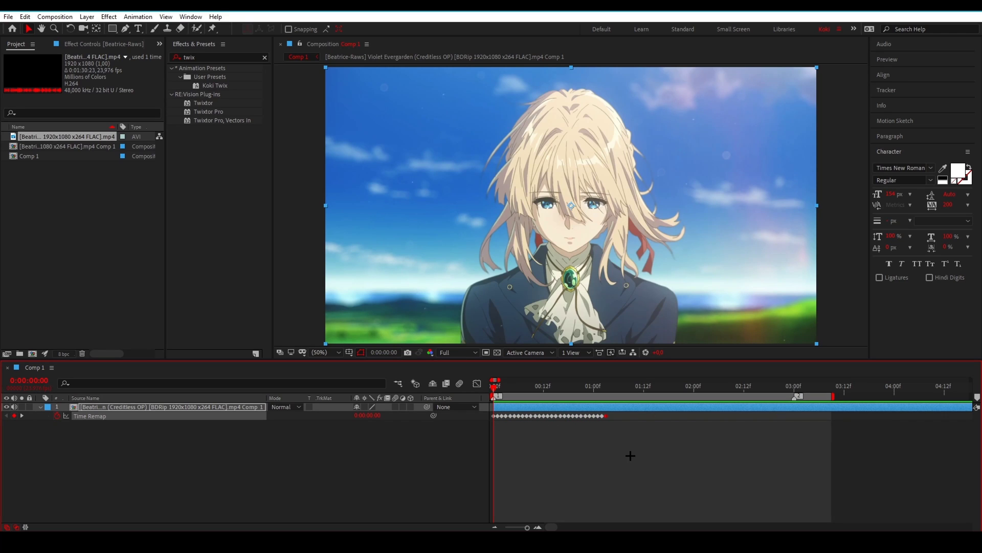
key("space")
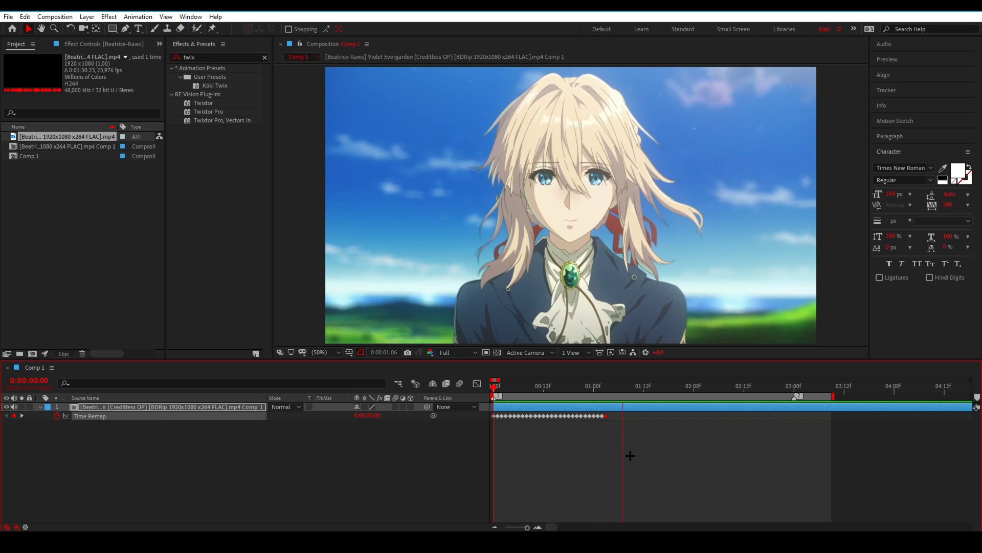
left_click(518, 384)
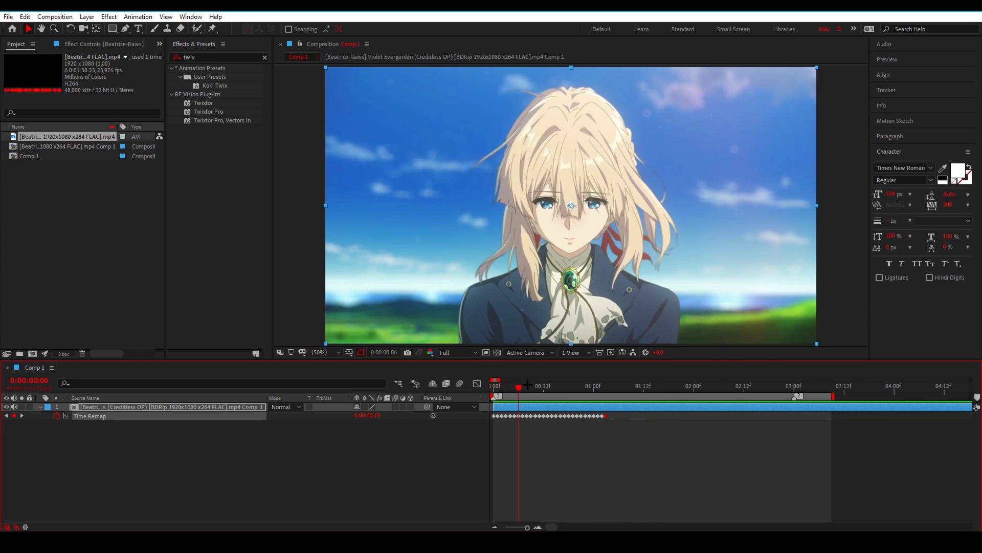
- Split the clip layer at 0:00:01:04, just past the last time remap keyframe, and delete the leftover second part
left_click_drag(527, 385, 606, 387)
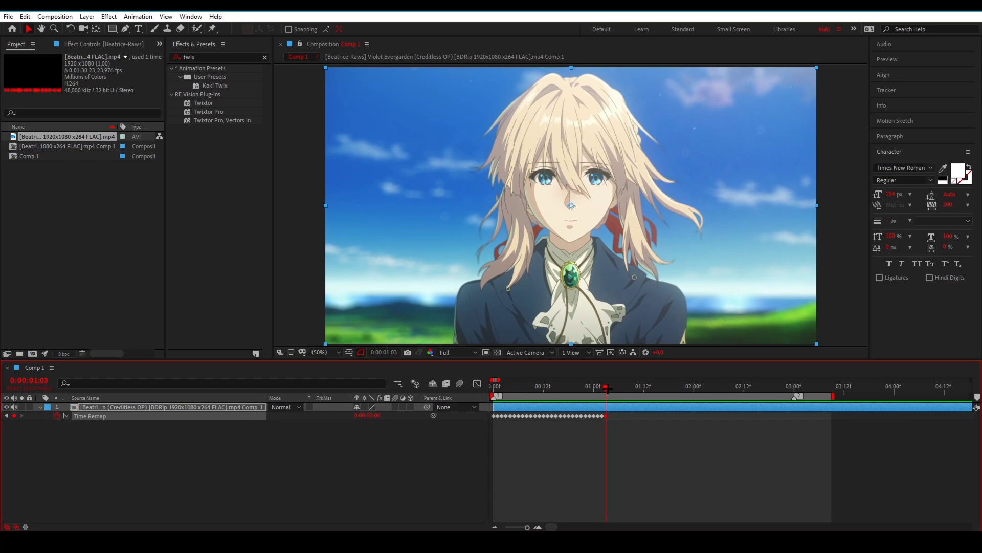
left_click_drag(608, 388, 611, 388)
key("ctrl+shift+d")
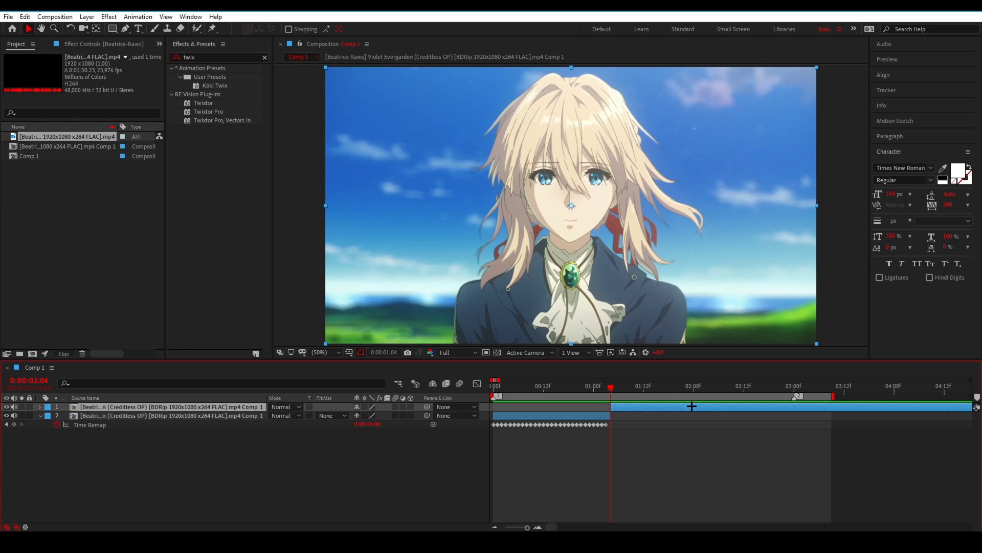
key("Delete")
- Pre-compose the trimmed, time-remapped clip with all attributes moved into the new composition
left_click(597, 408)
left_click(601, 389)
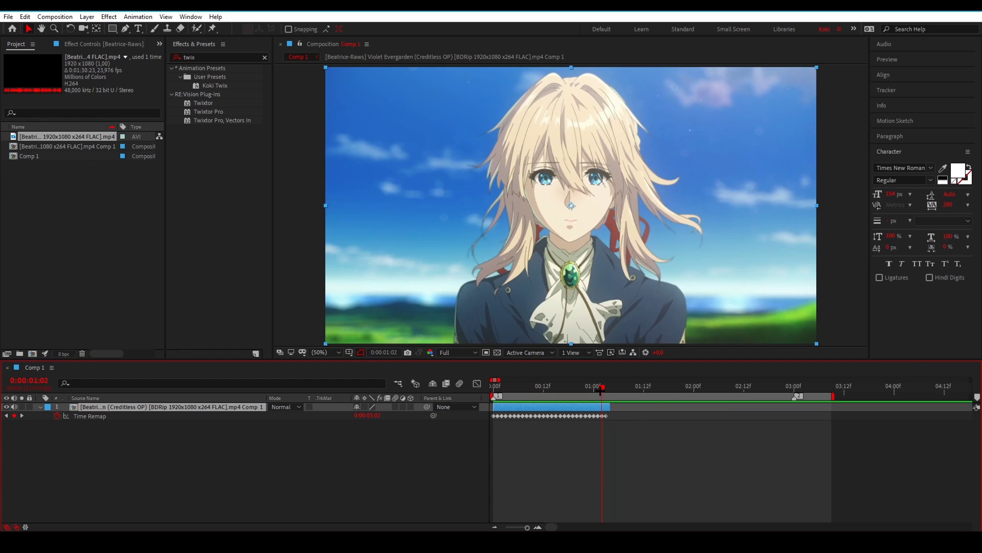
key("ctrl+shift+c")
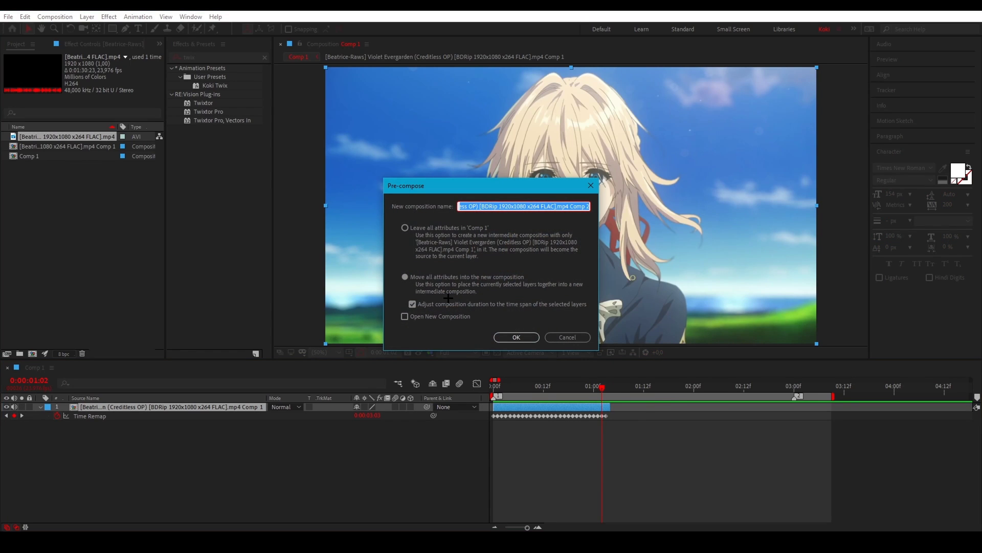
left_click(441, 305)
left_click(516, 336)
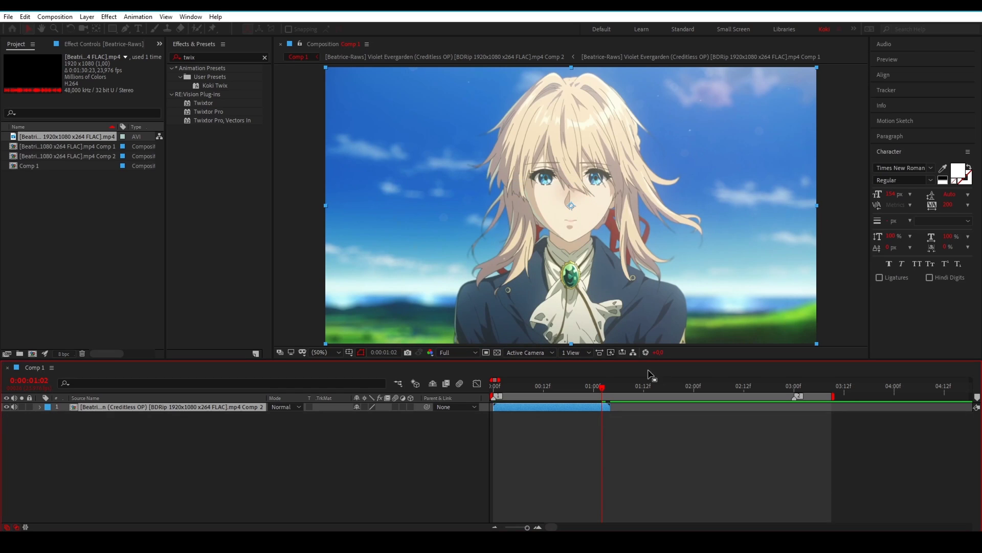
- Check the clip frame by frame for repeated frames, and apply the Koki Twix preset to it
left_click(515, 388)
key("Page_Down")
key("Page_Down")
key("Page_Down")
key("Page_Down")
key("Page_Down")
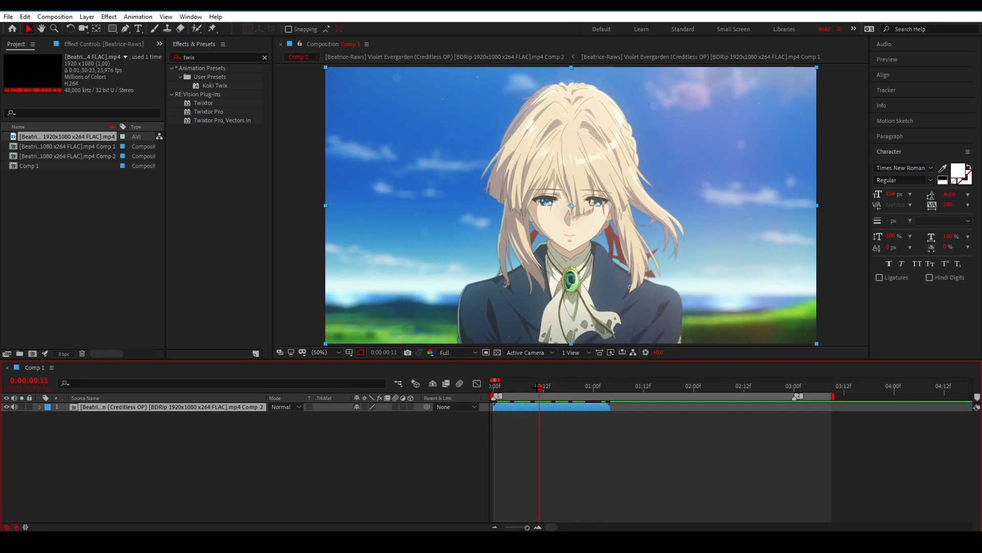
left_click(207, 85)
double_click(207, 86)
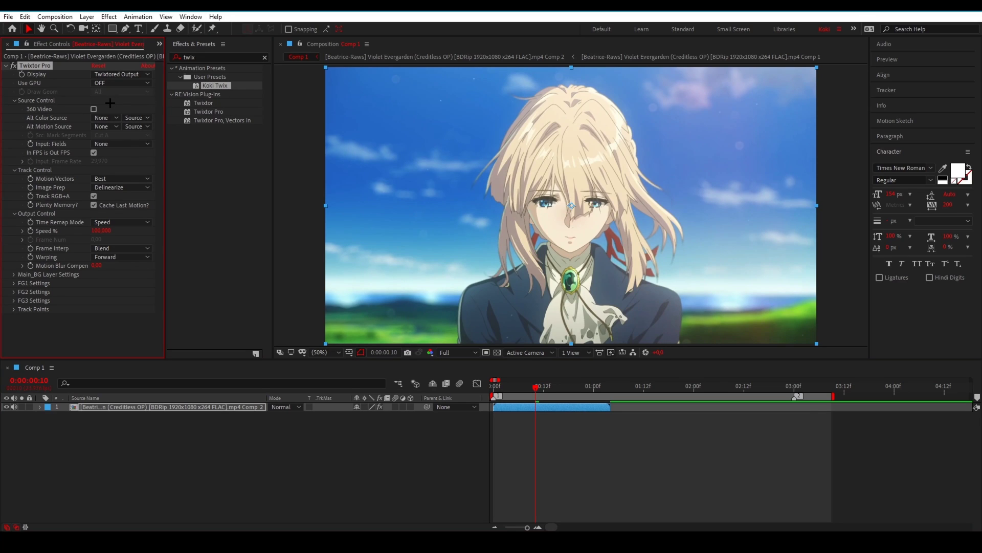
- Turn off In FPS is Out FPS in Twixtor Pro and check the frame rate in Comp 1's composition settings
left_click(93, 152)
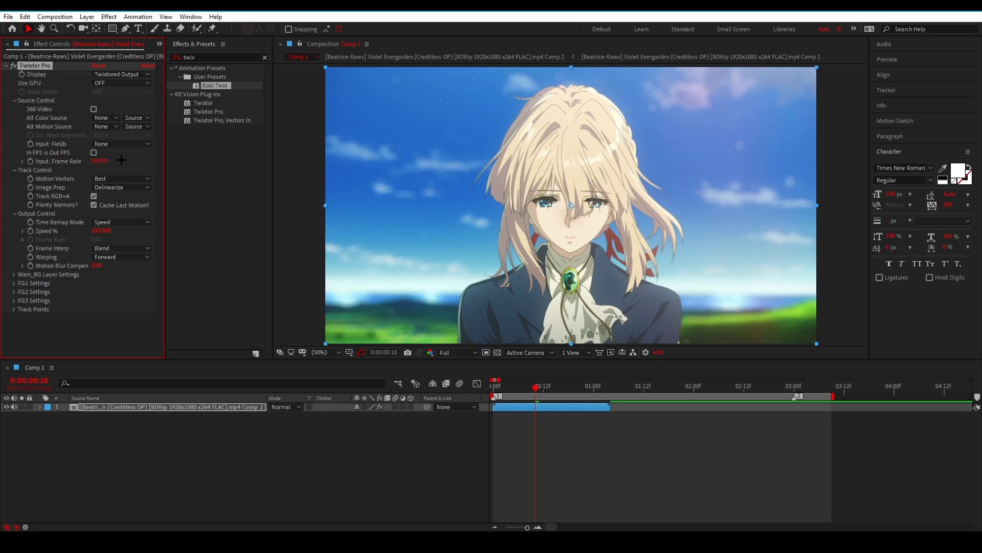
left_click(51, 17)
left_click(72, 44)
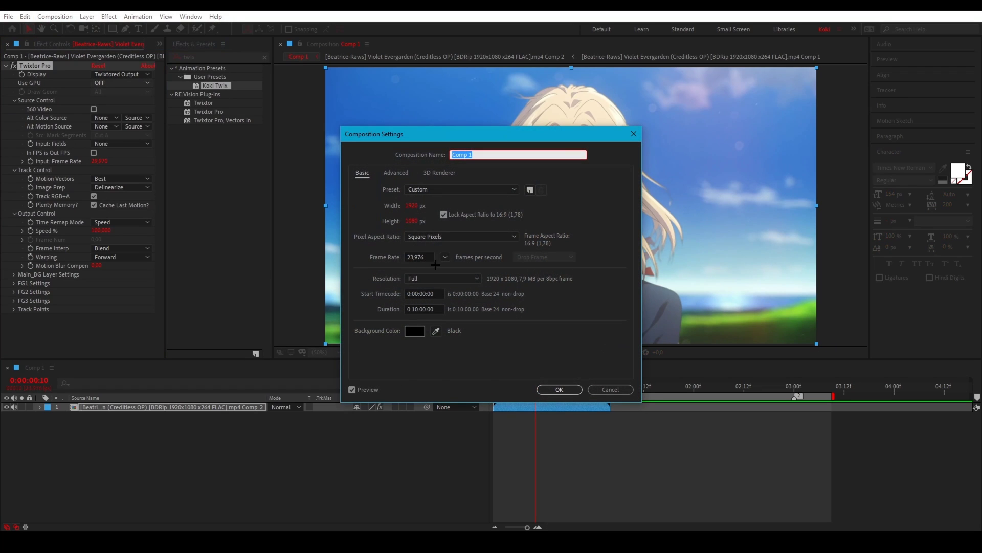
left_click(417, 257)
left_click(431, 248)
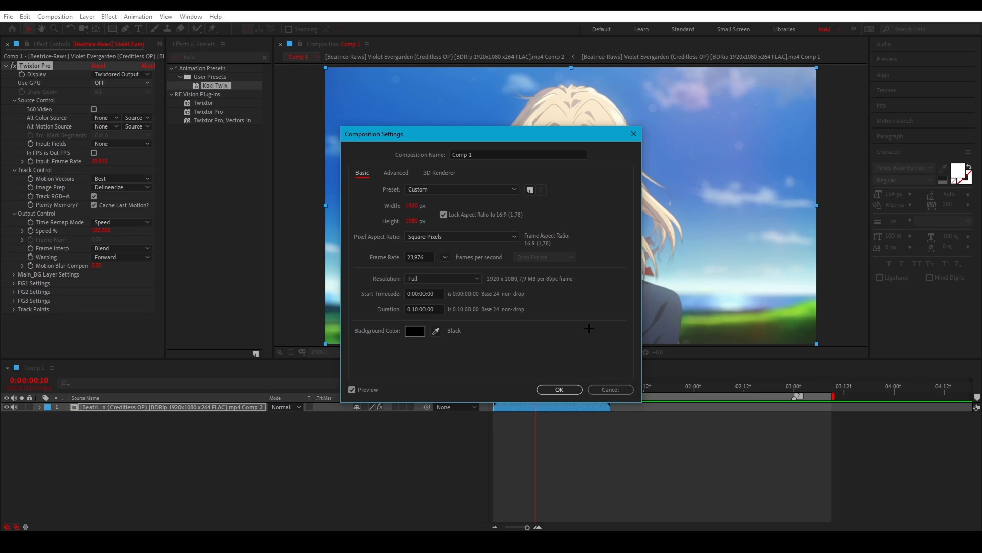
left_click(611, 389)
- Set Twixtor Pro's input frame rate to 23,976 and turn In FPS is Out FPS back on
left_click(101, 161)
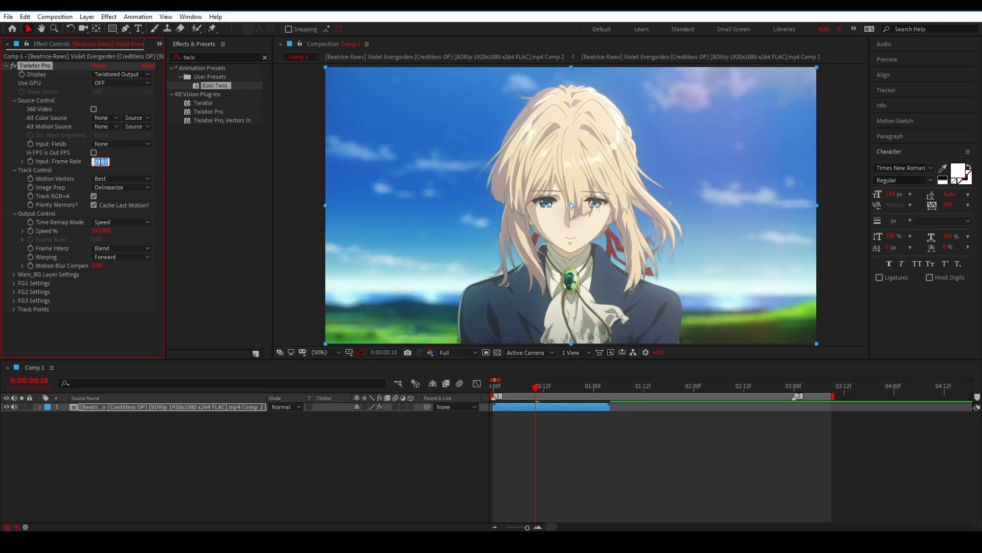
type("23,976")
key("Return")
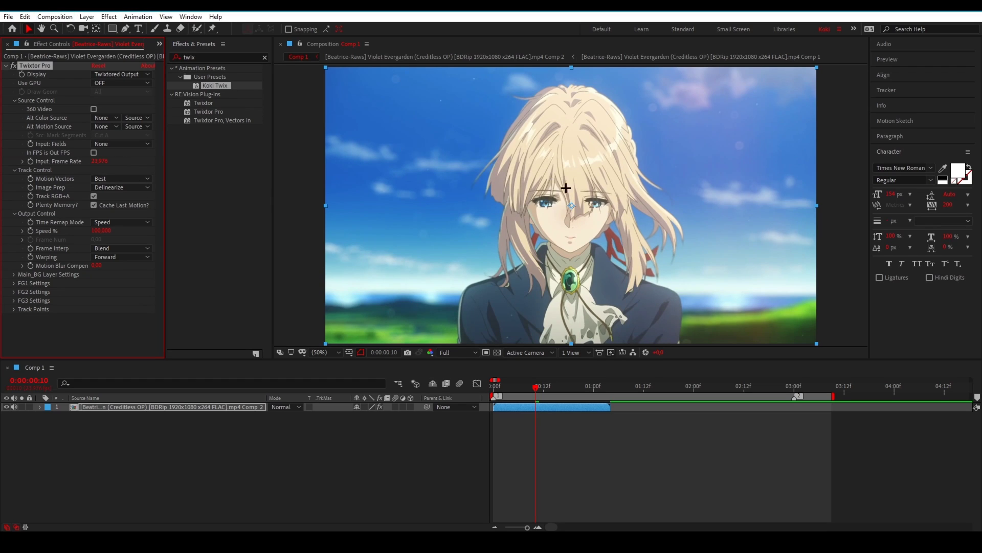
left_click(93, 153)
- Review Twixtor Pro's Warping options, keeping Forward, and look through the Main_BG Layer Settings
left_click(116, 257)
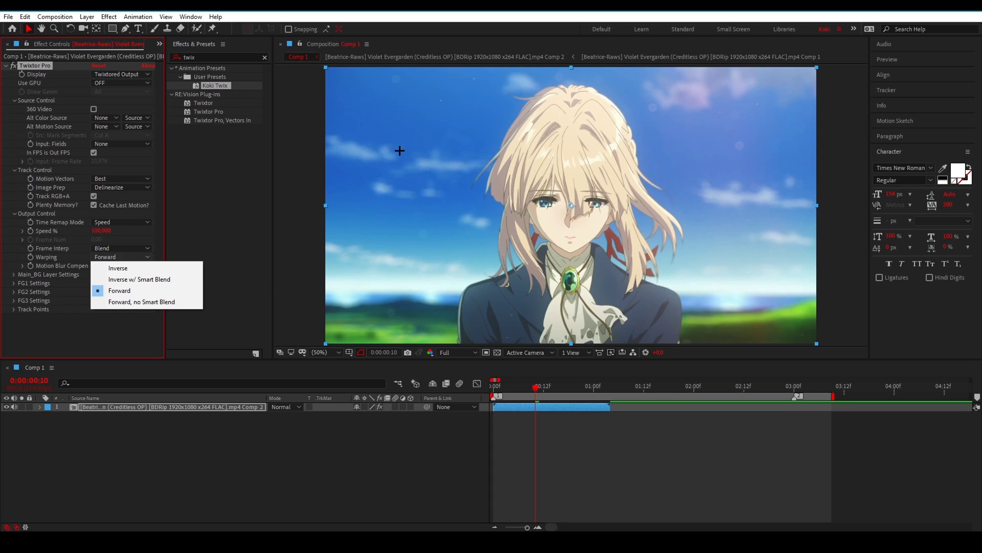
left_click(128, 291)
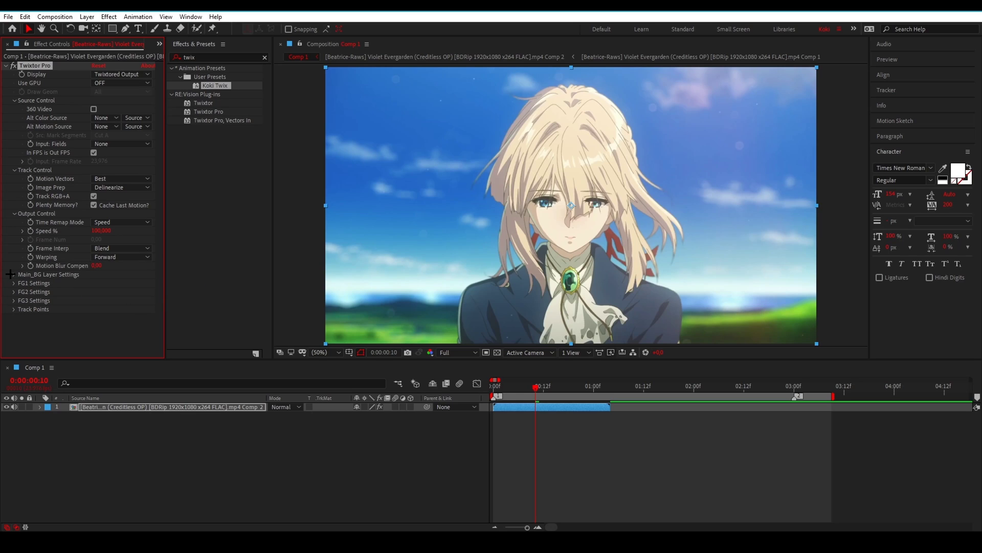
left_click(10, 274)
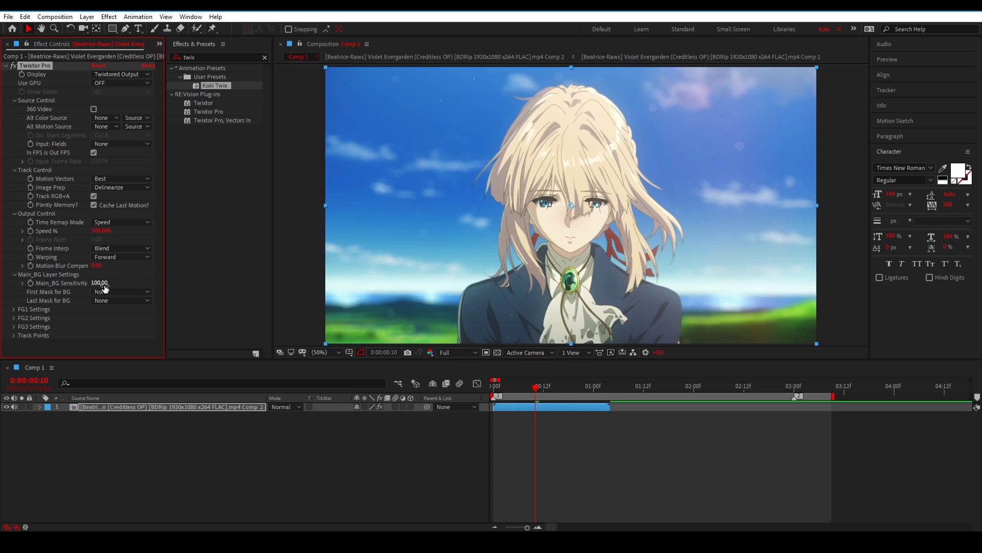
left_click(15, 274)
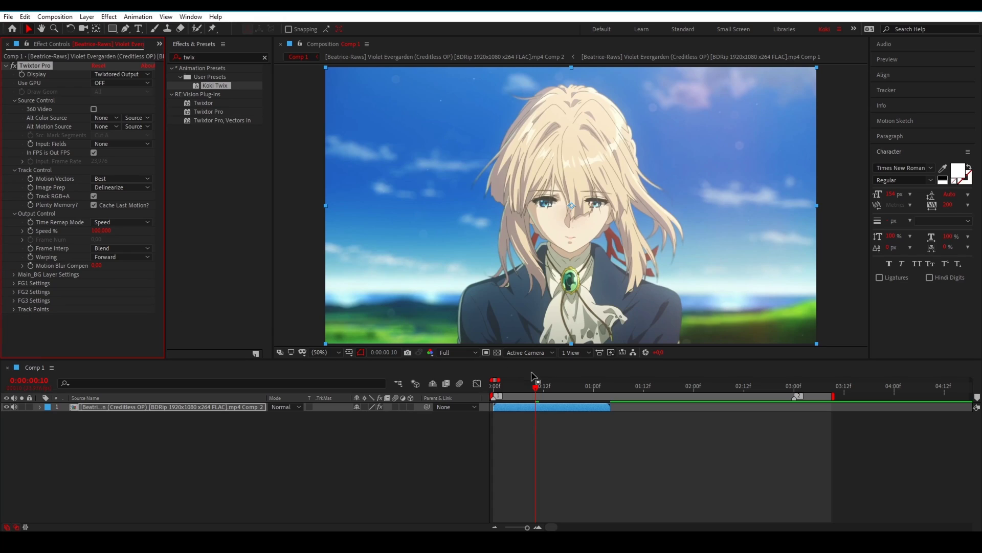
- Pre-compose the Twixtor clip in Comp 1, moving all attributes into the new composition and adjusting its duration to the layer's time span
left_click(548, 405)
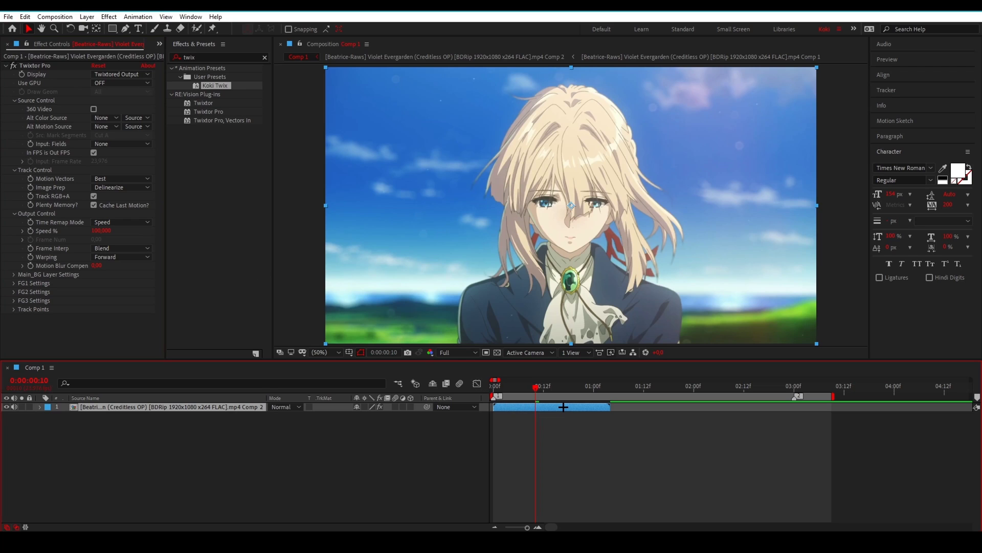
key("ctrl+shift+c")
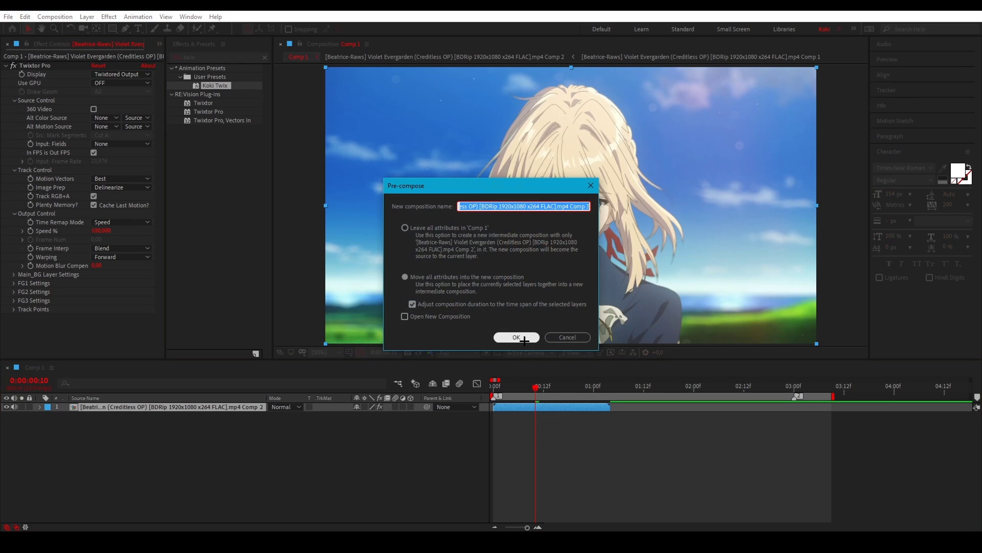
left_click(525, 340)
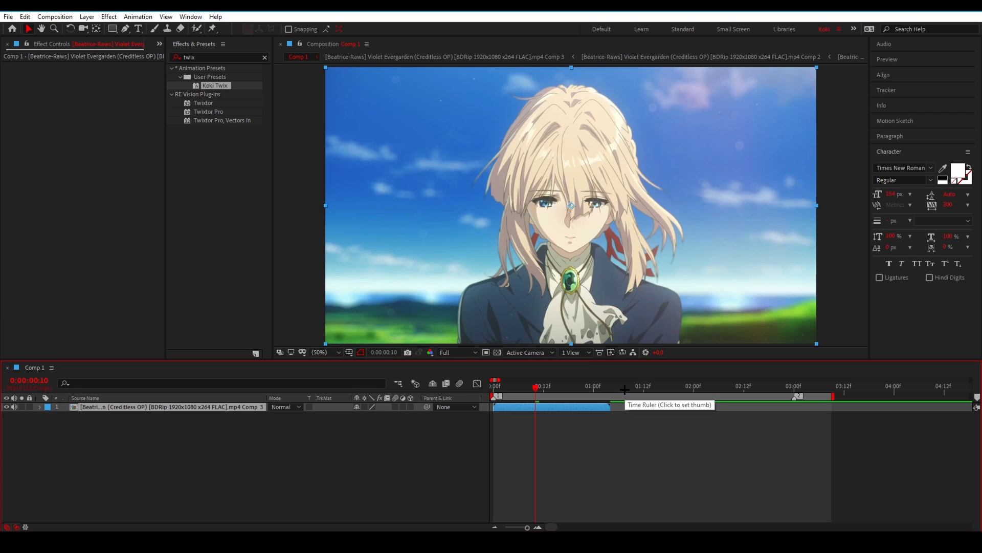
- Enable time remapping on the pre-composed clip and move its end keyframe to one frame past marker 2 at 0:00:03:00
key("ctrl+alt+t")
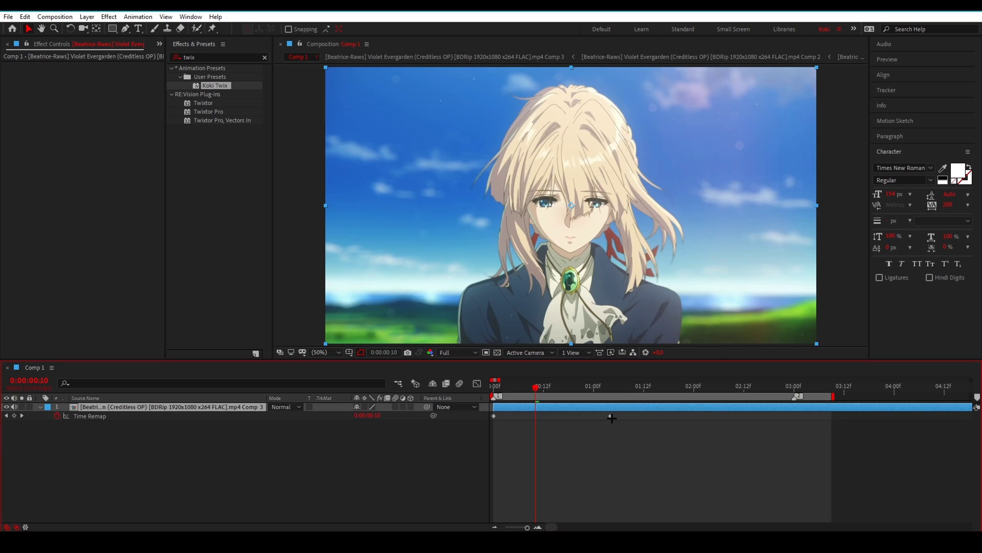
left_click_drag(610, 415, 795, 419)
left_click(794, 384)
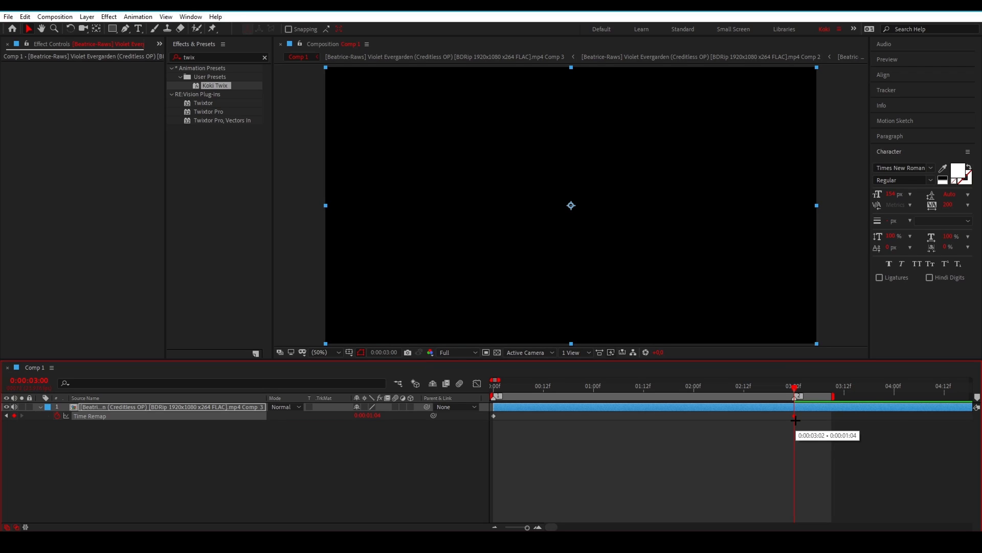
left_click_drag(795, 420, 795, 419)
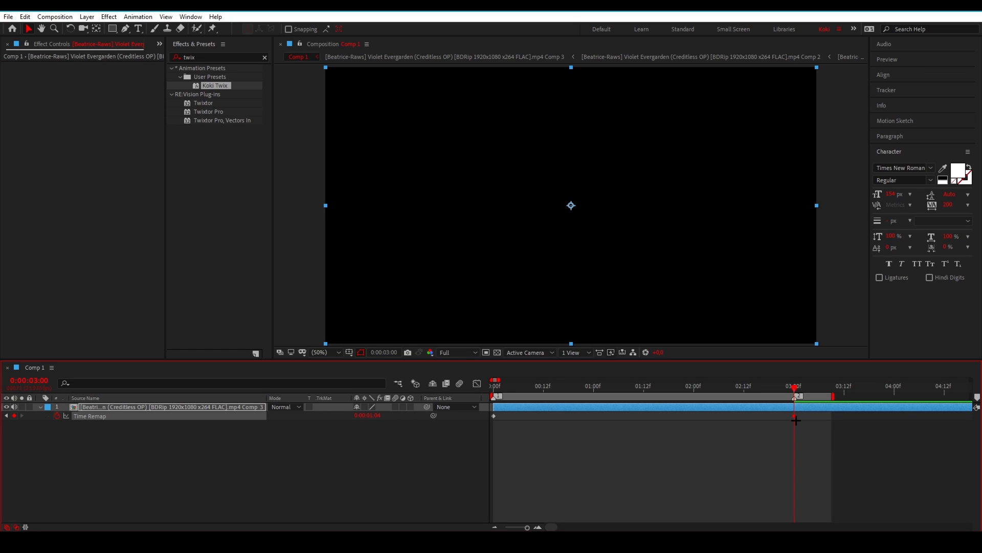
left_click(538, 527)
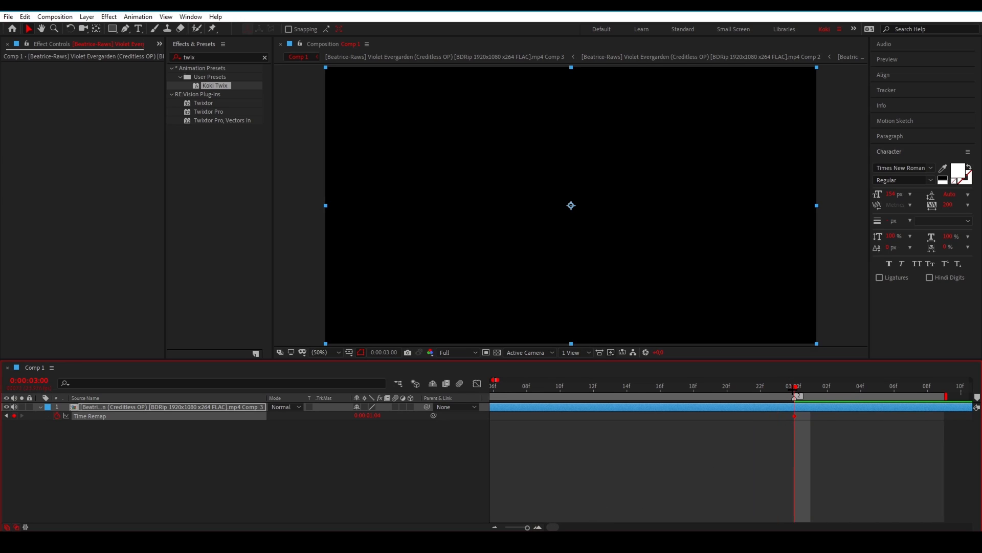
left_click_drag(796, 417, 814, 415)
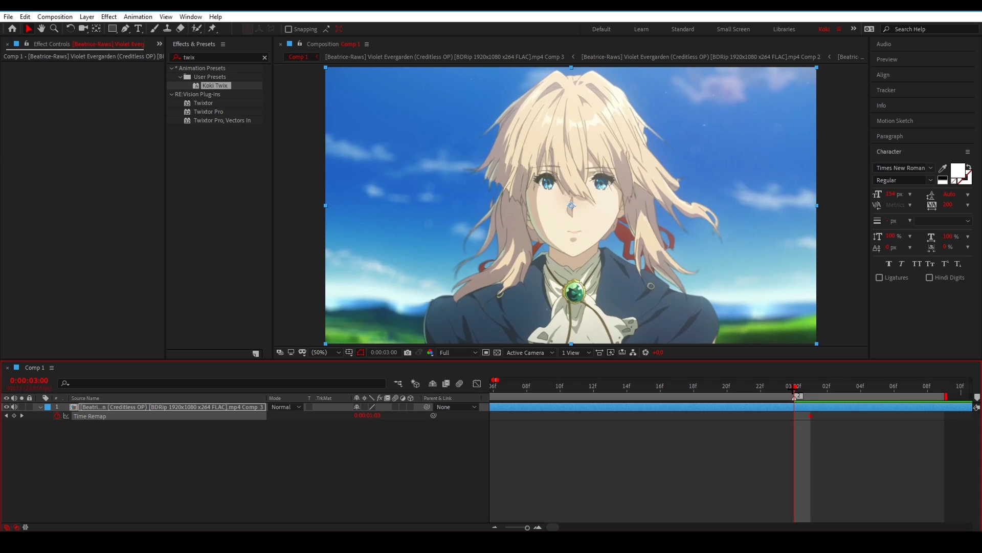
- Split the clip at 0:00:03:00 and delete the part after it
left_click(501, 526)
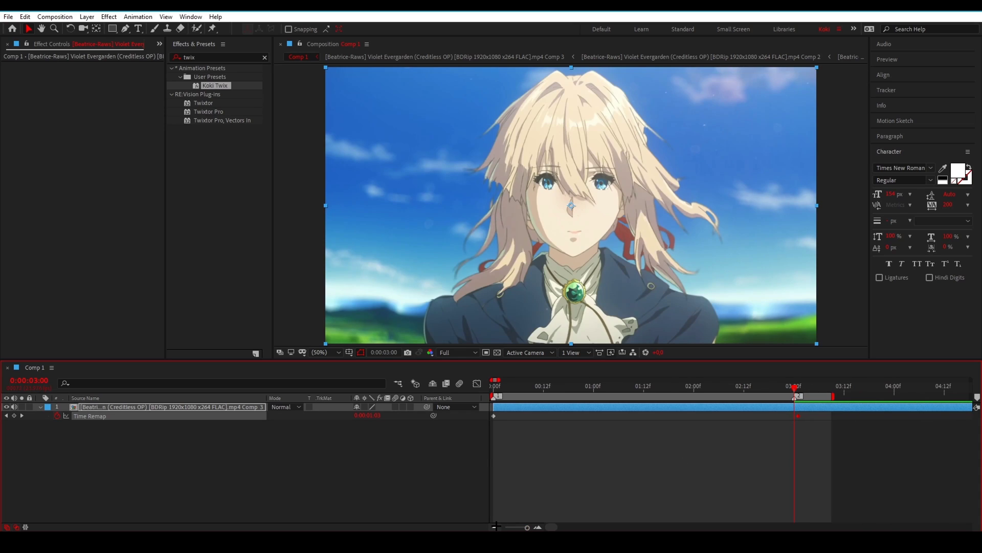
key("ctrl+shift+d")
key("Delete")
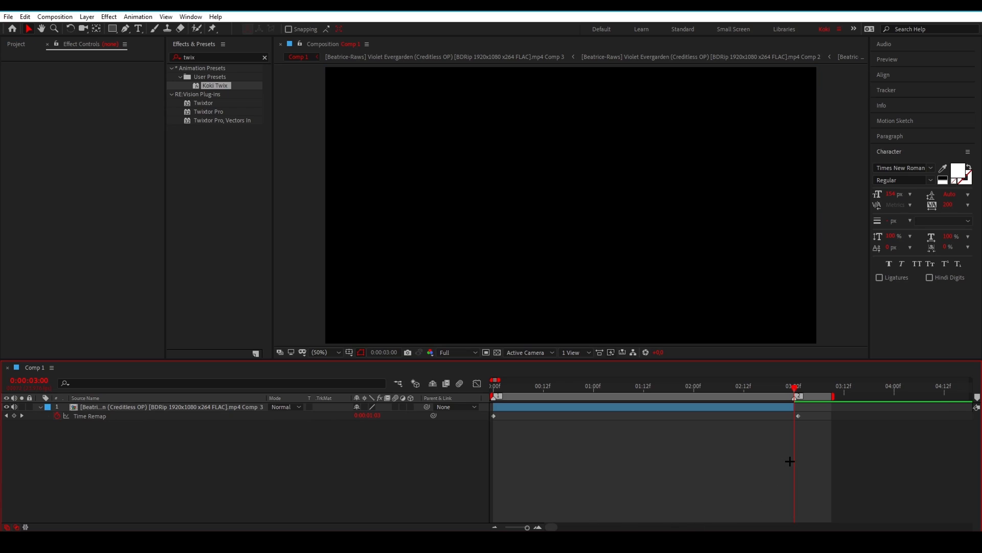
- Ease both Time Remap keyframes and shape the value curve to be fast at both ends and slow in the middle
left_click(193, 417)
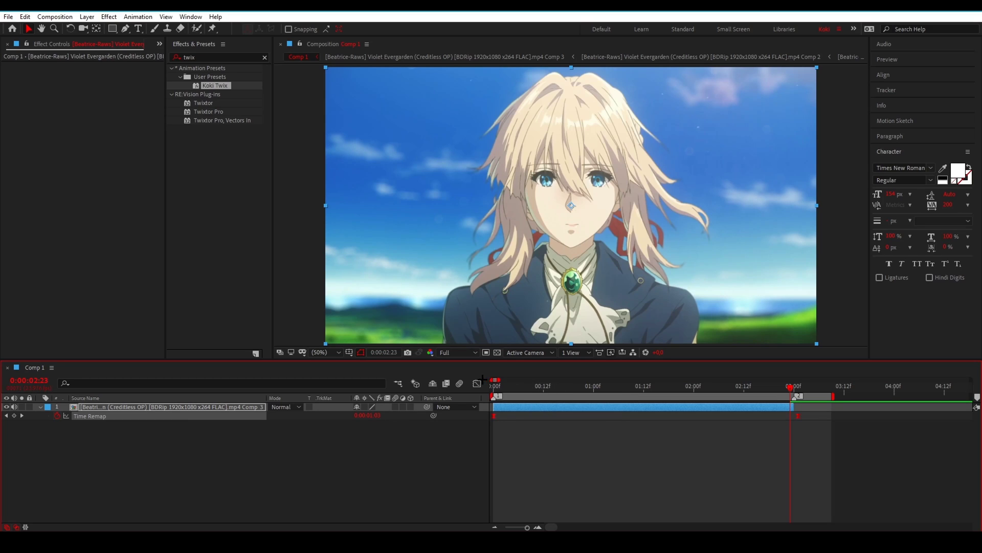
left_click(477, 382)
left_click(506, 492)
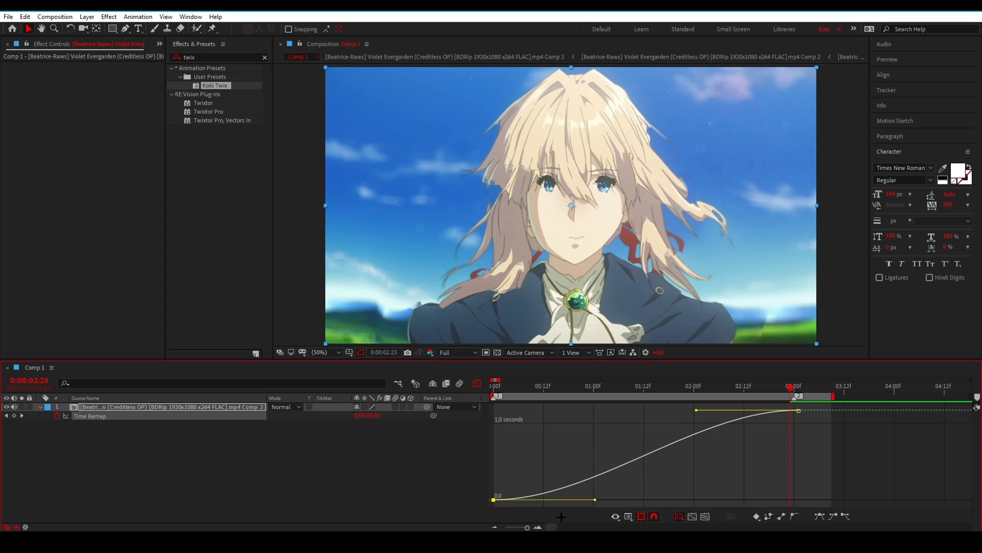
left_click_drag(567, 498, 500, 481)
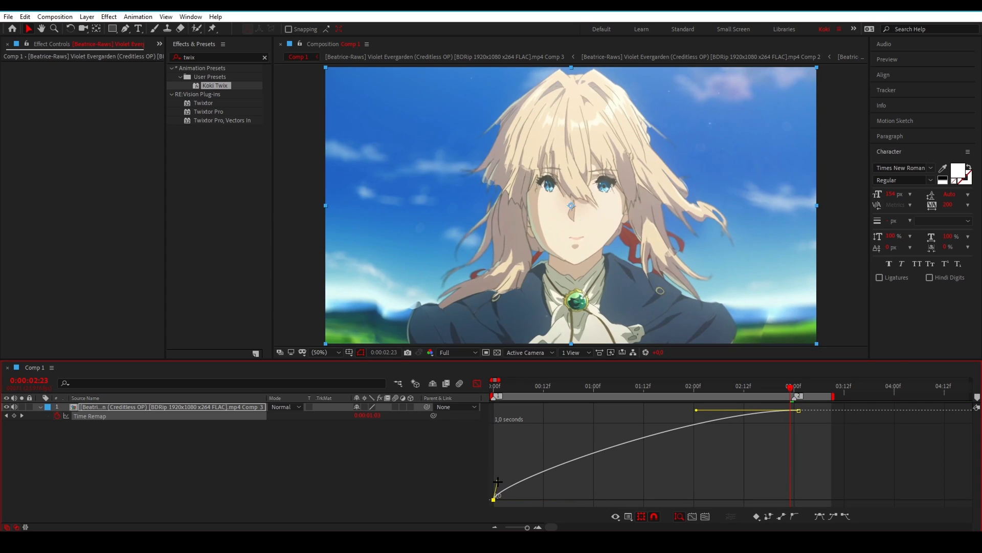
left_click_drag(695, 410, 795, 425)
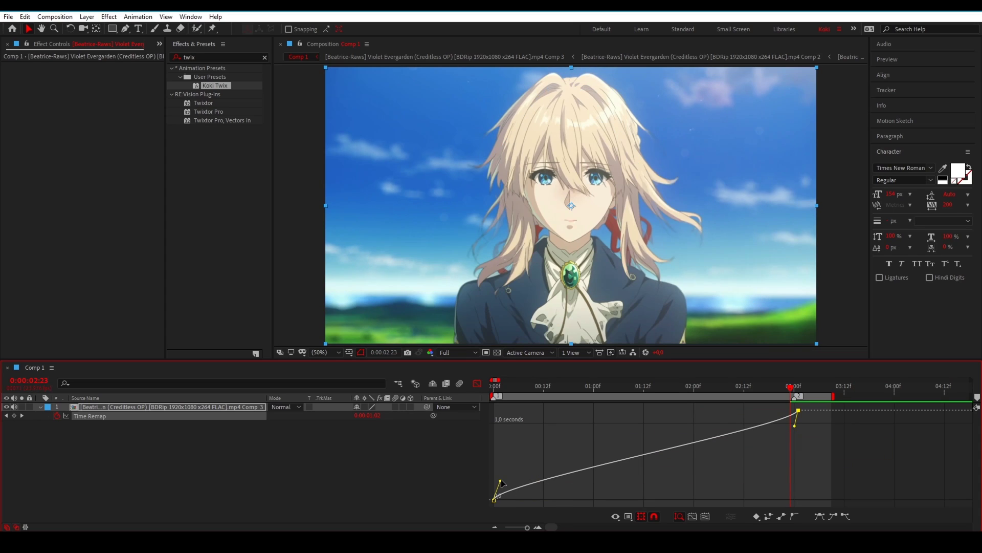
- Try steeper handles on both ends of the Time Remap curve and undo those adjustments
left_click_drag(500, 484, 507, 455)
left_click_drag(795, 425, 792, 462)
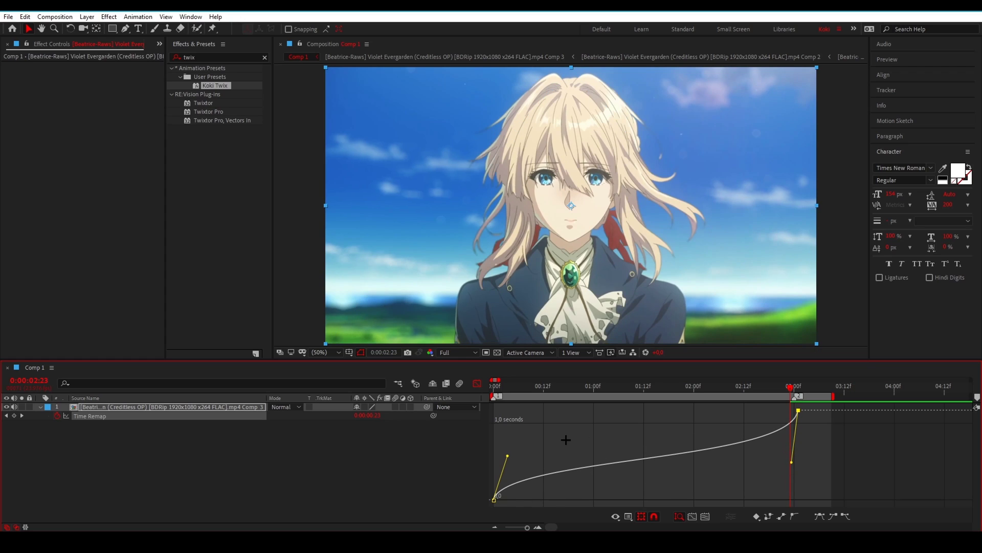
key("ctrl+z")
key("ctrl+z")
key("ctrl+z")
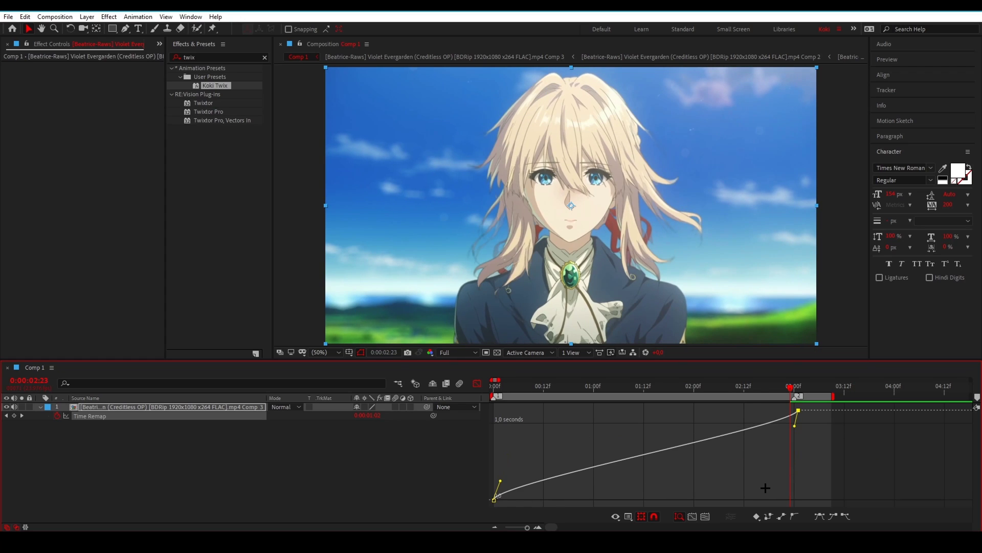
- Return from the graph to the layer view and play the time-remapped clip from the start of Comp 1
left_click(495, 385)
left_click(477, 383)
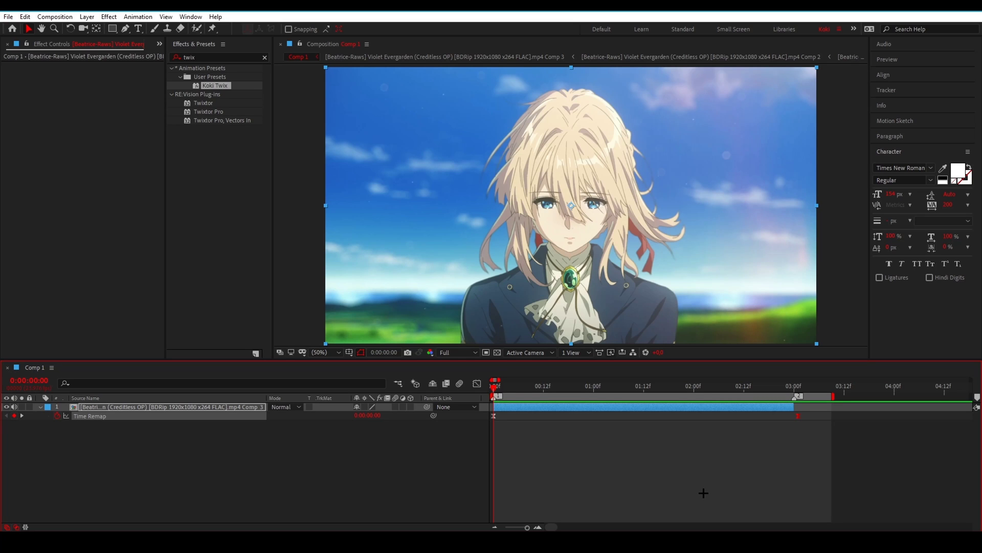
key("space")
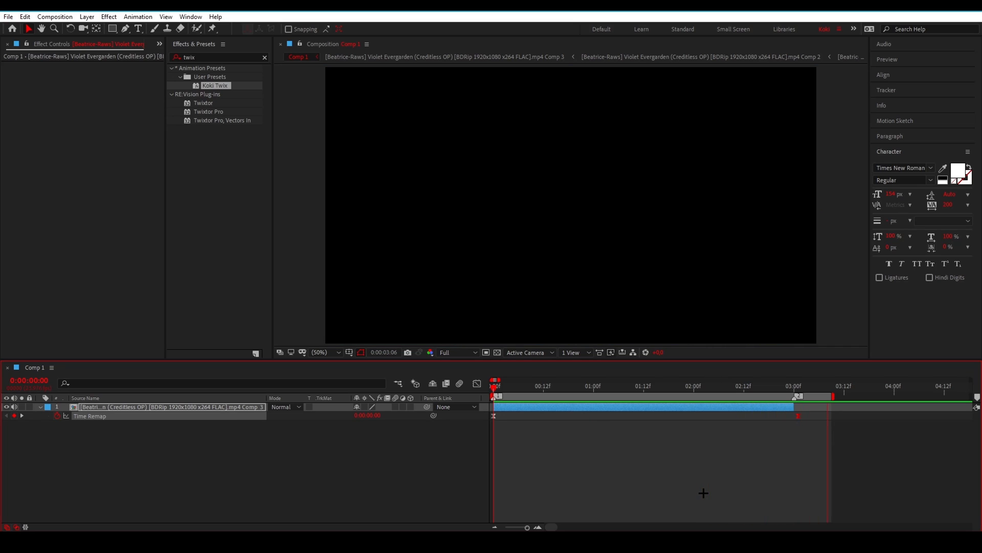
- Shorten the work area to end at 0:00:03:00, where the clip ends, and preview it
left_click(794, 387)
key("Page_Up")
left_click_drag(833, 396, 794, 396)
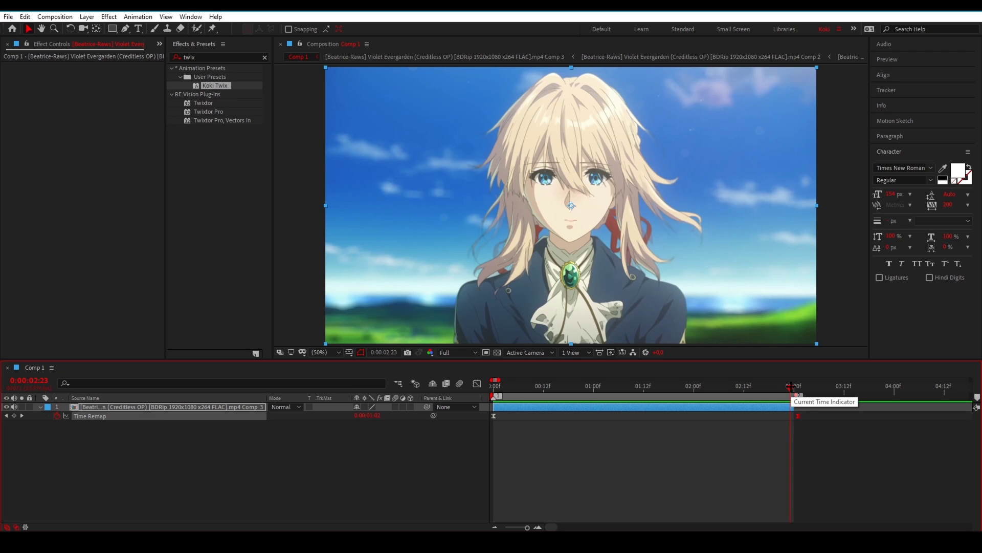
key("space")
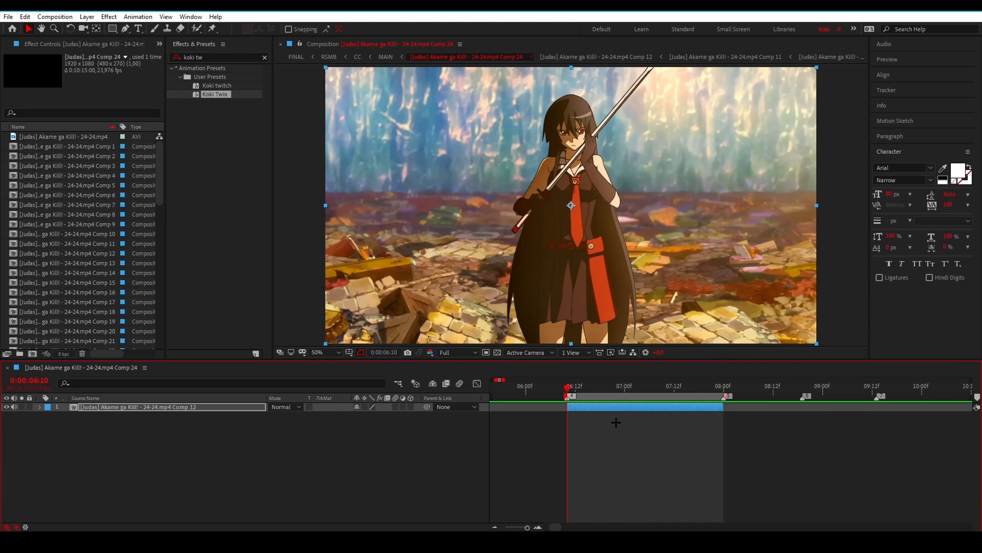
- Preview the Akame ga Kill clip in Comp 24 and display its Time Remap curve in the graph editor
key("space")
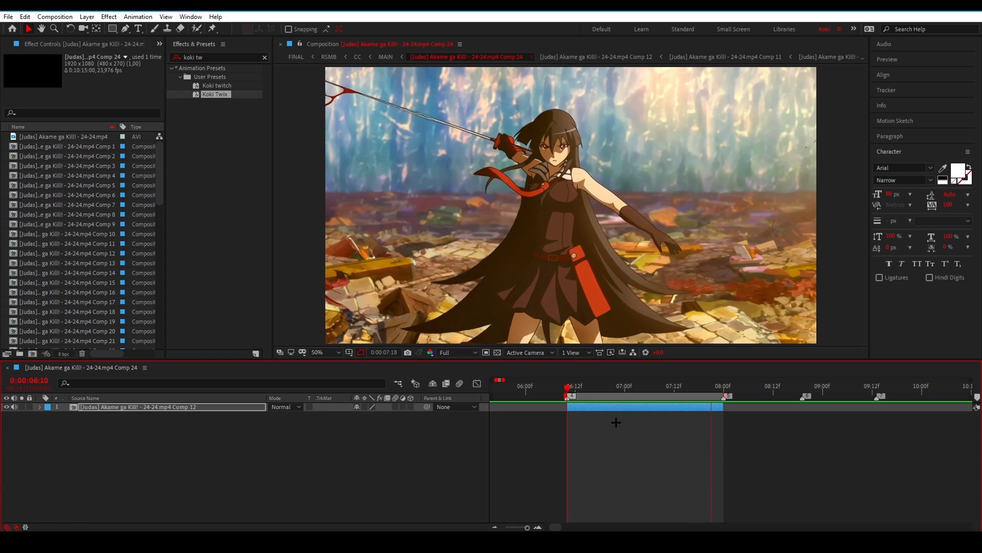
key("space")
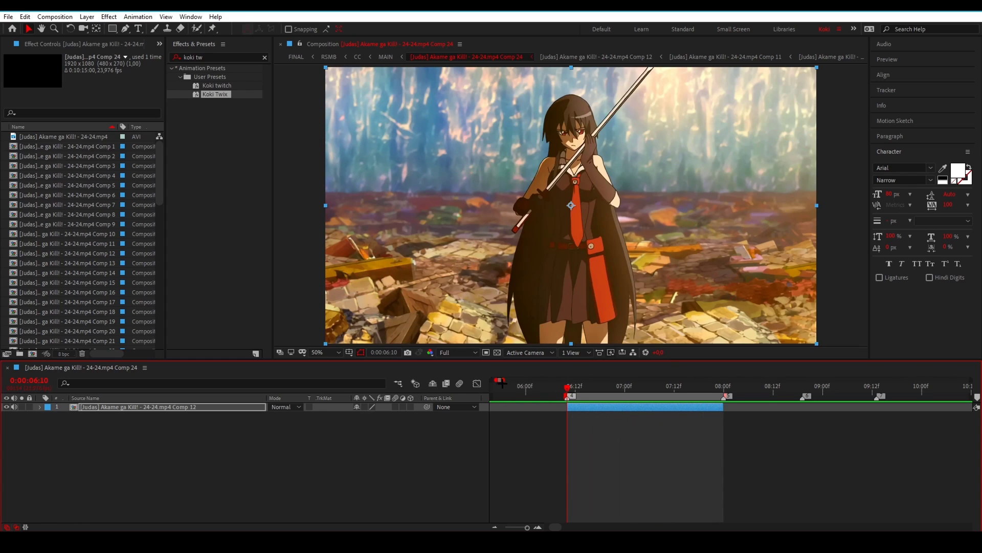
key("u")
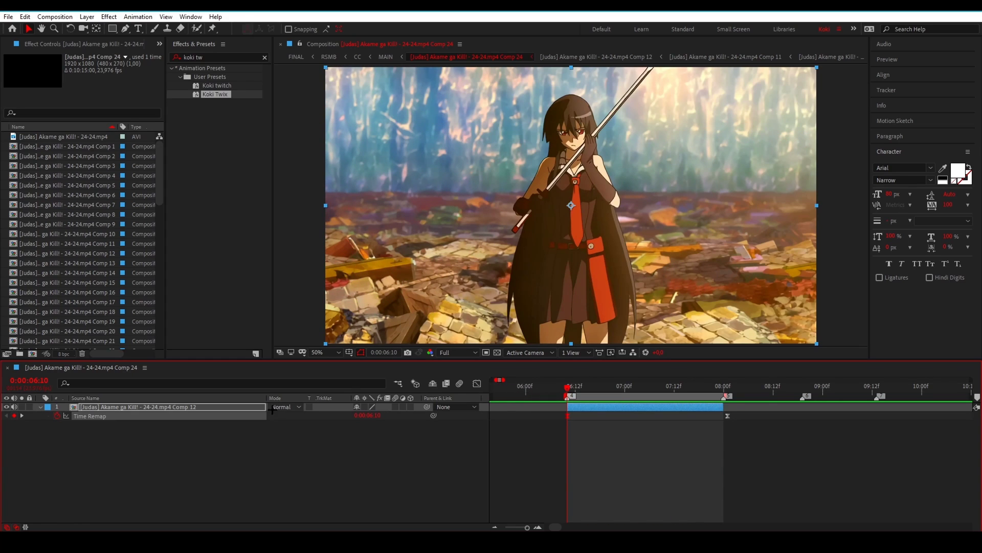
left_click(477, 383)
left_click(569, 492)
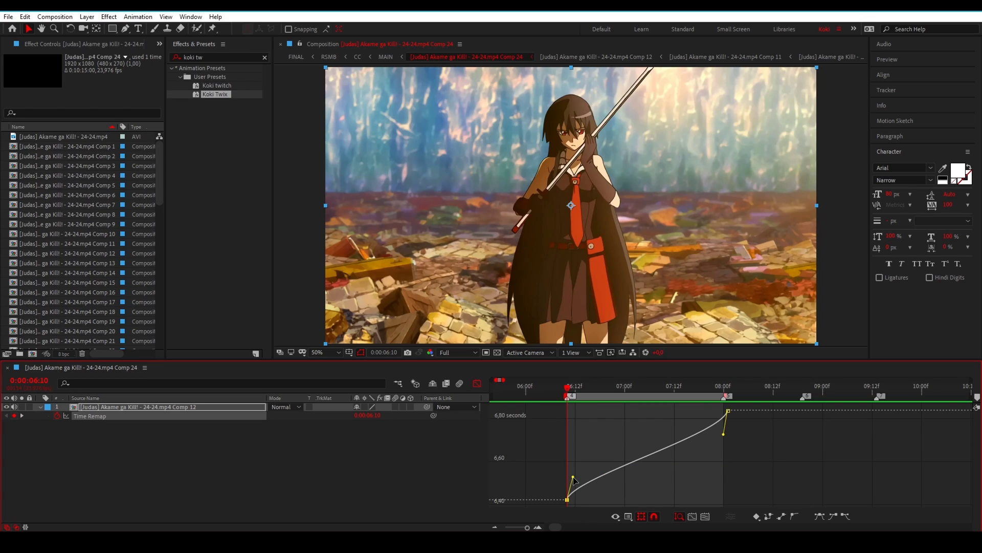
- Try a much steeper start on the Akame clip's Time Remap curve, preview it and undo the change
left_click_drag(573, 477, 569, 443)
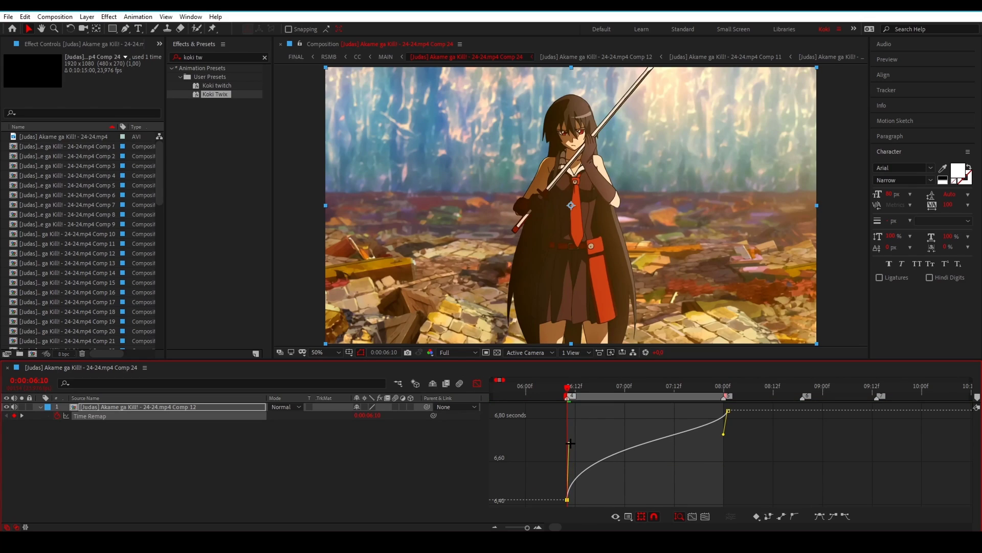
key("space")
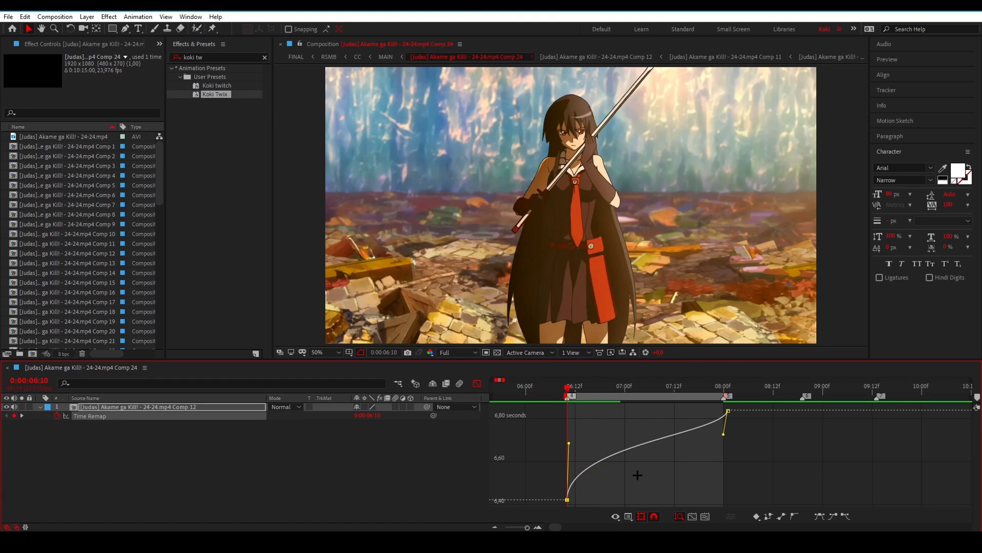
key("space")
key("space")
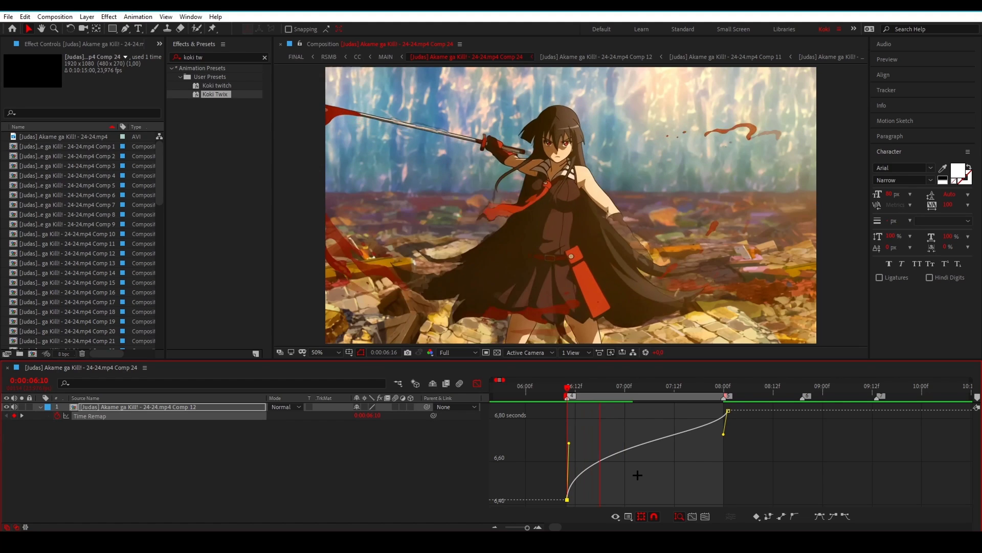
key("space")
key("ctrl+z")
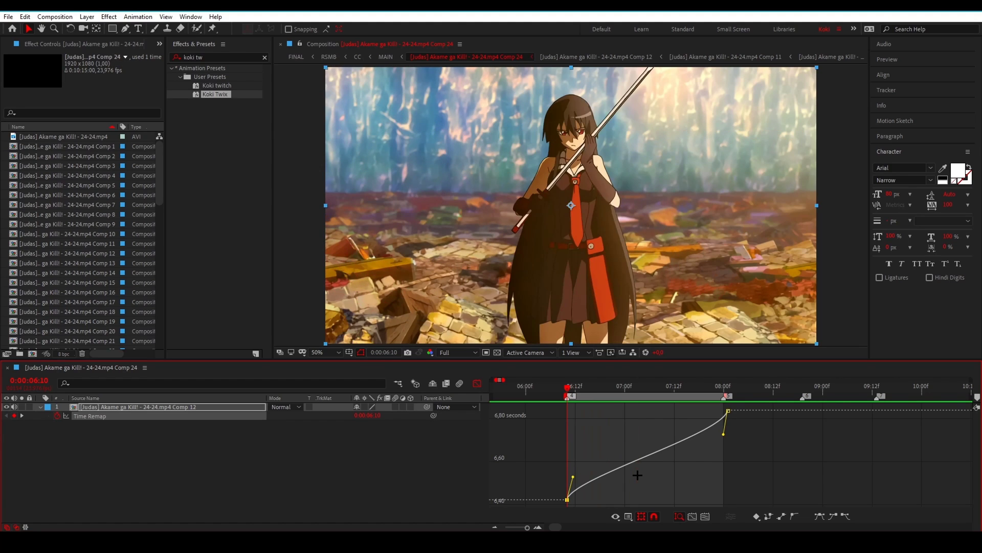
- Add a Time Remap keyframe at 0:00:06:11 and raise its value slightly on the curve
left_click(538, 528)
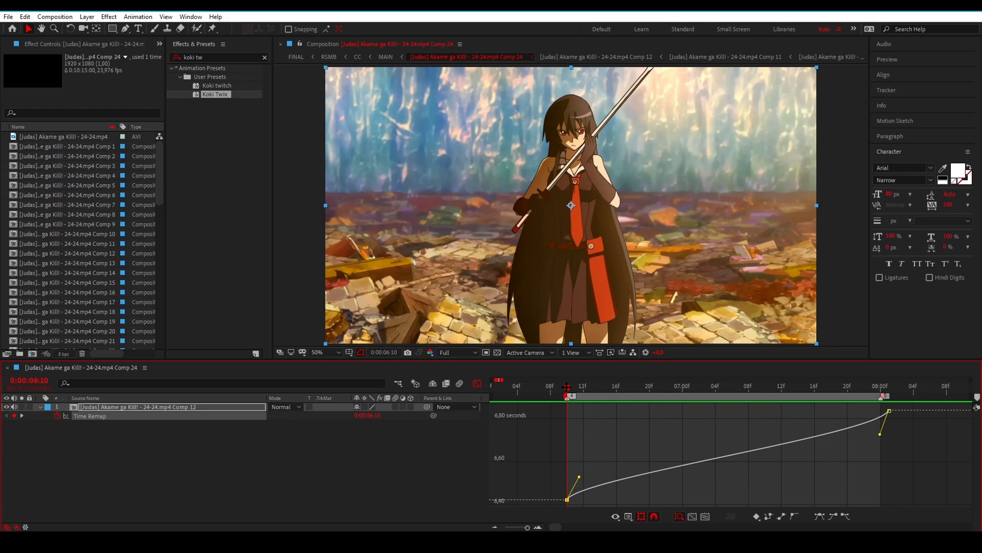
mouse_move(639, 479)
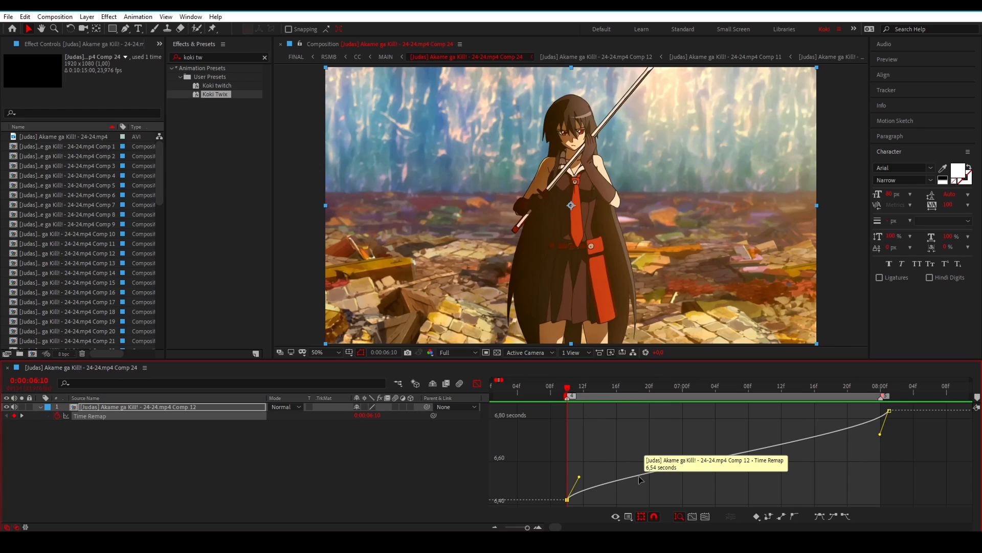
key("Page_Down")
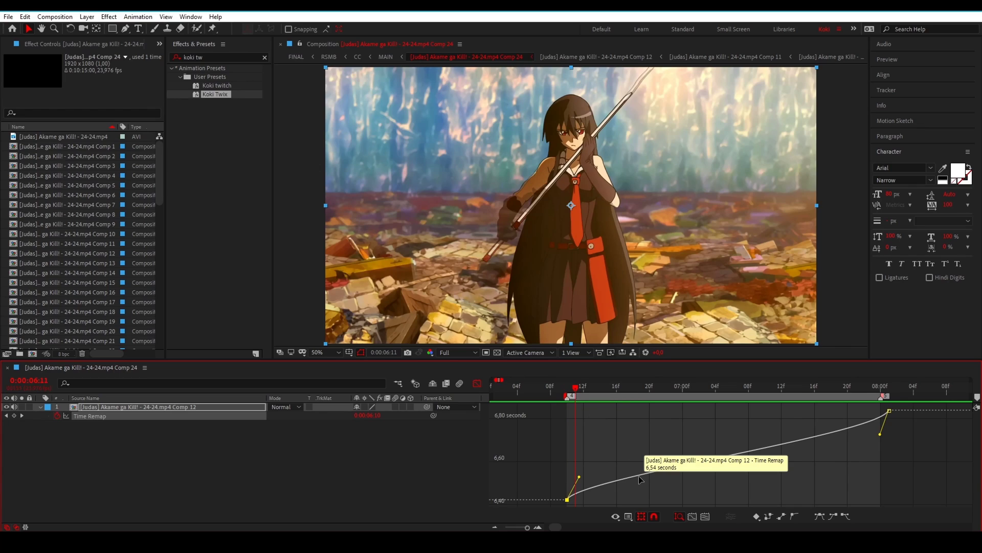
left_click(15, 415)
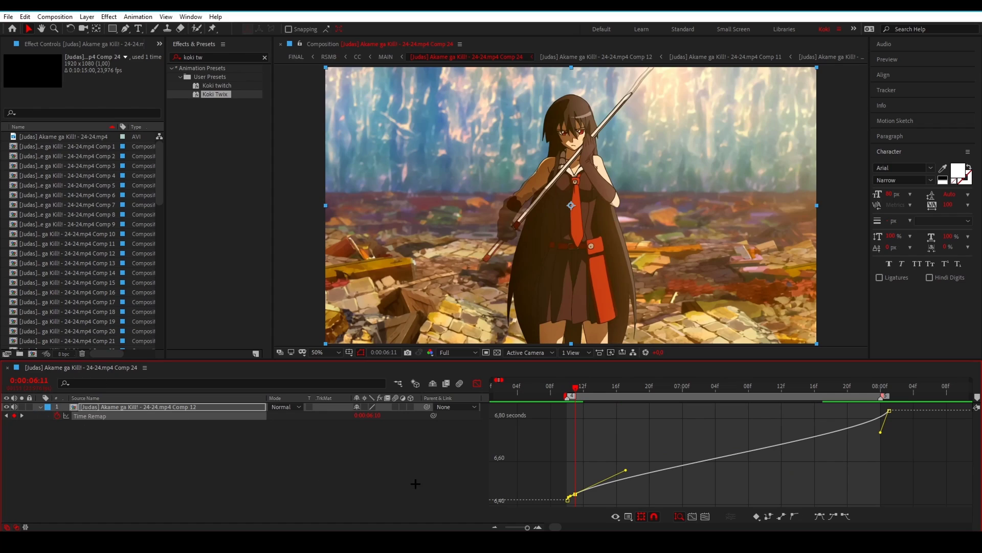
scroll(600, 495, "up", 3)
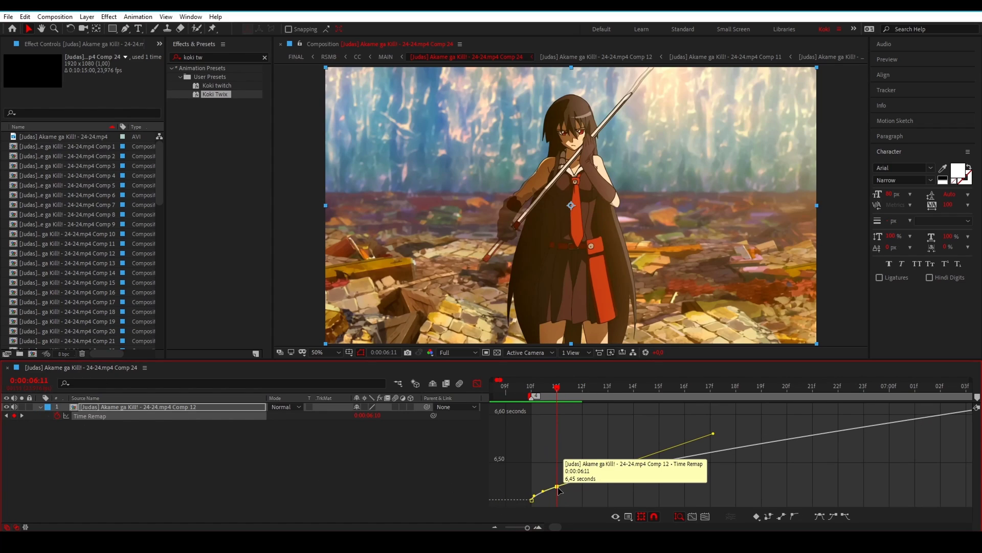
left_click_drag(558, 488, 557, 480)
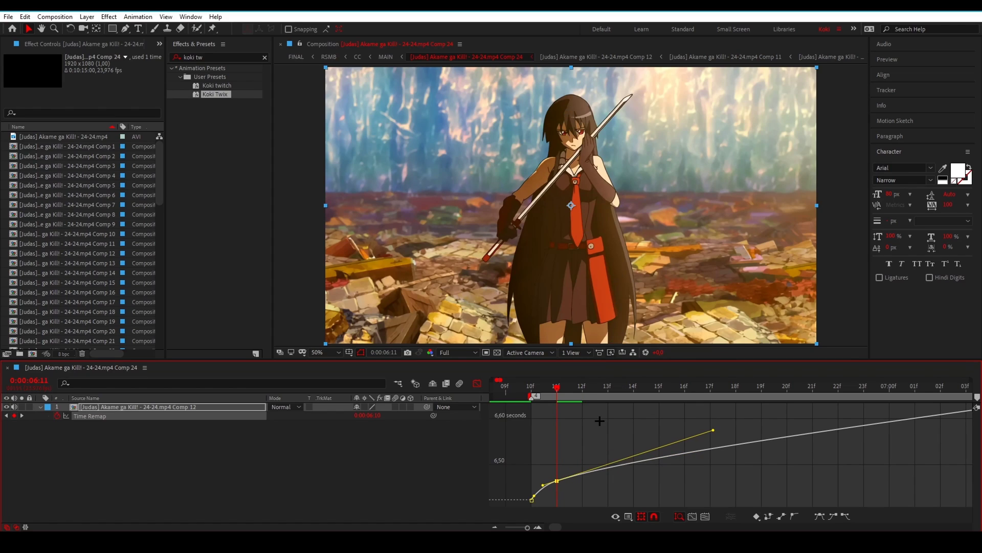
- Add Time Remap keyframes at 0:00:06:12 and 0:00:06:13 and raise each on the curve until its frame shows no blending
left_click_drag(558, 383, 576, 383)
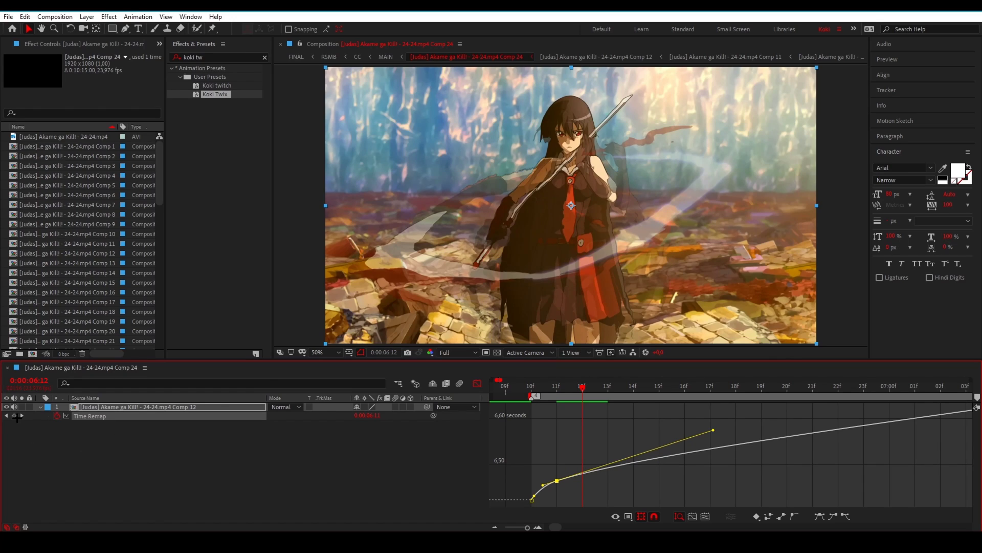
left_click(15, 415)
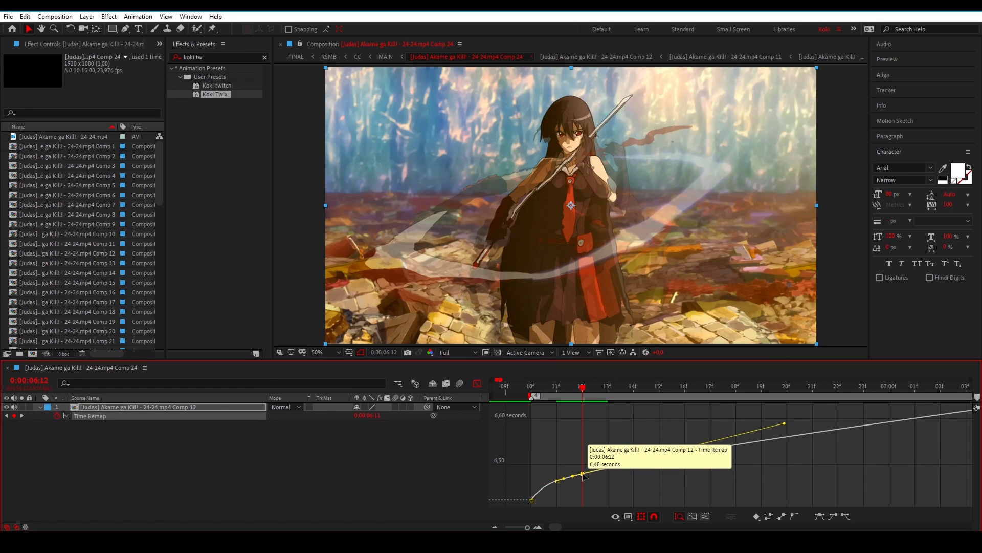
left_click_drag(584, 474, 582, 462)
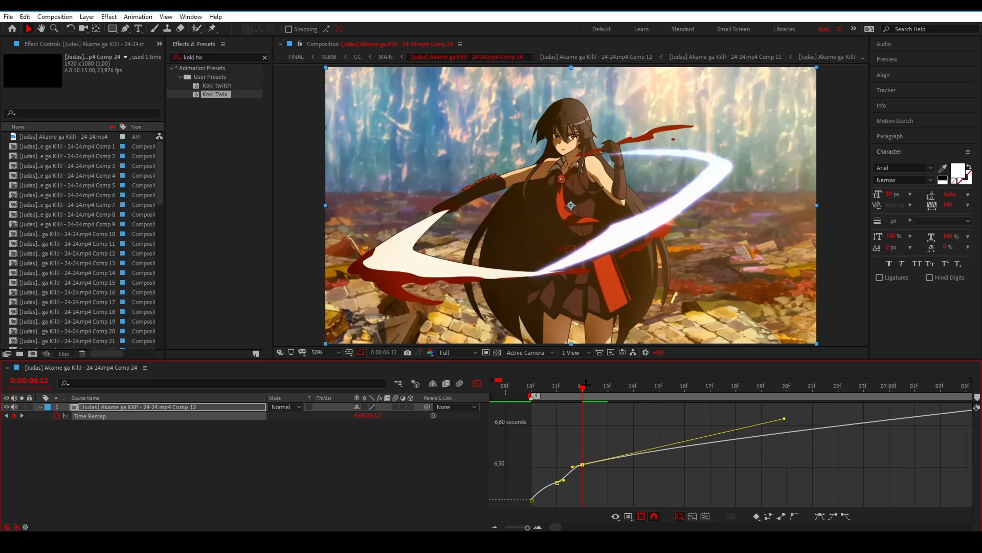
left_click_drag(586, 384, 603, 384)
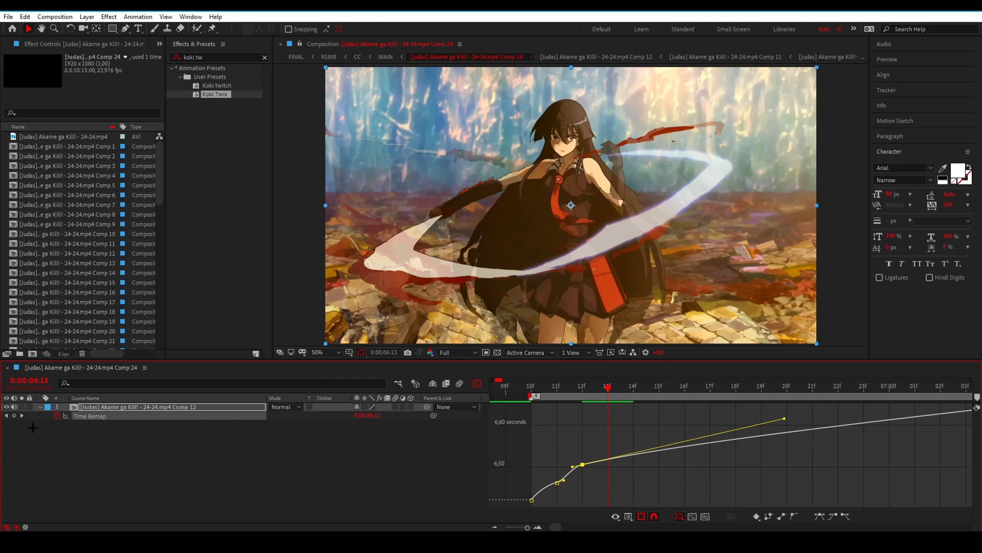
left_click(14, 415)
left_click_drag(607, 455, 610, 446)
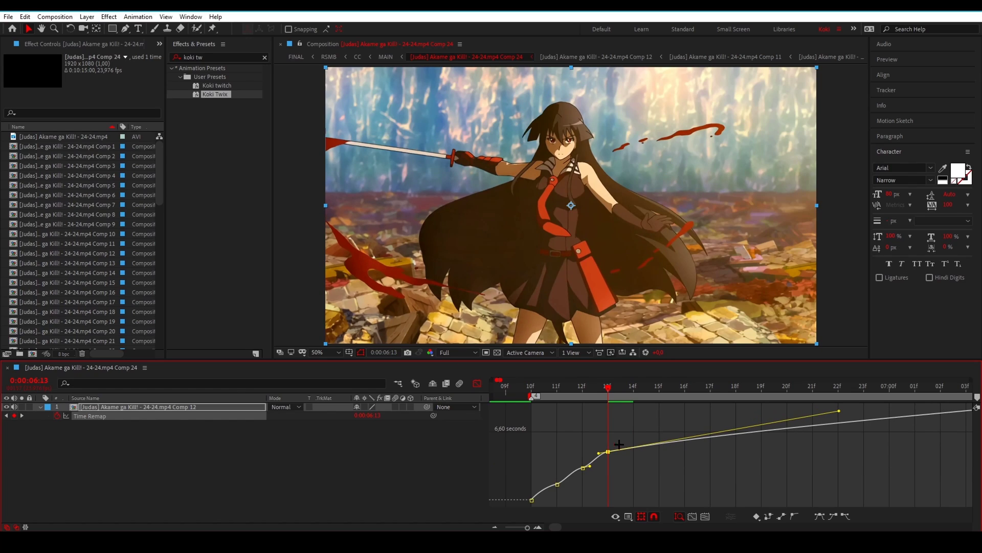
- Add a Time Remap keyframe at 0:00:06:14, raise it to a clean frame and shorten its outgoing handle
key("Page_Down")
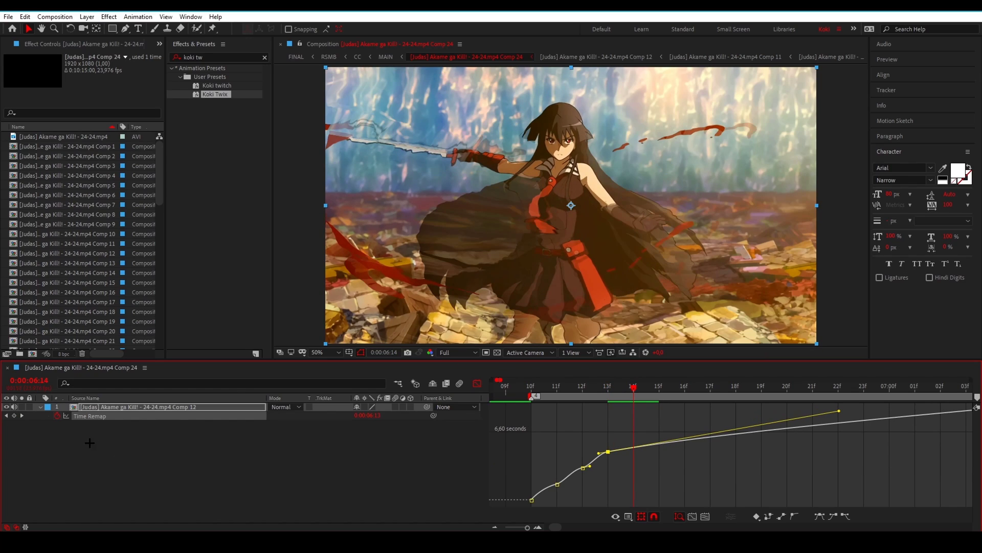
left_click(15, 416)
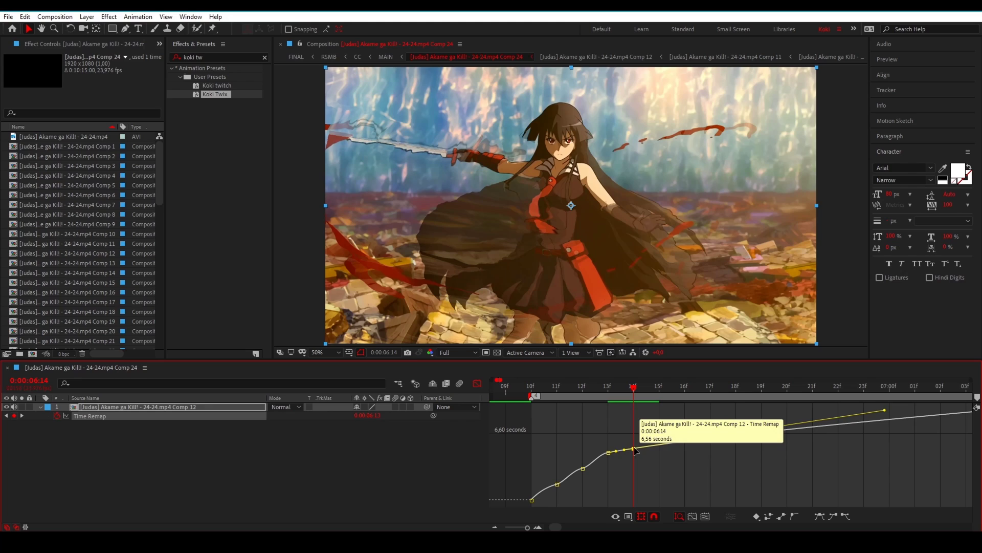
left_click_drag(635, 443, 634, 436)
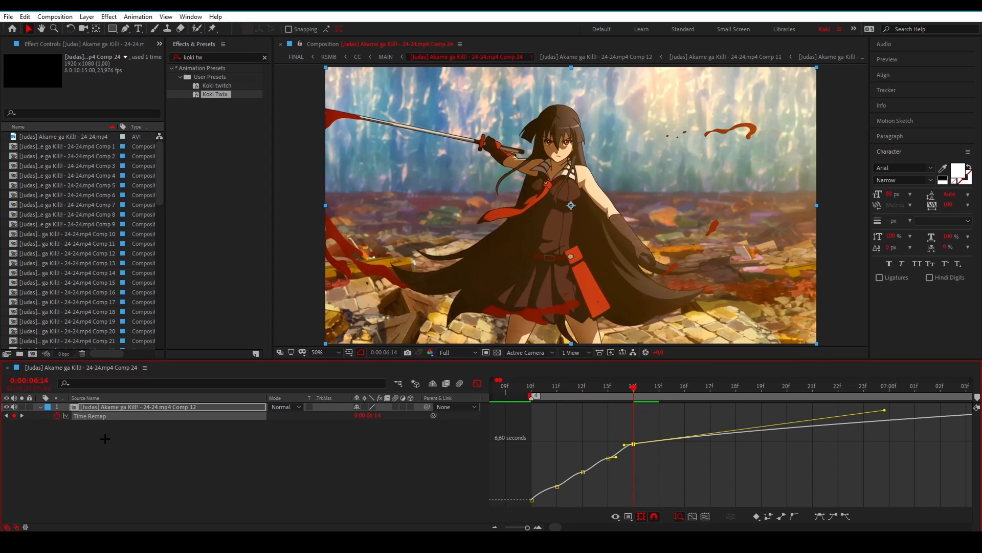
left_click(494, 527)
left_click_drag(697, 443, 655, 447)
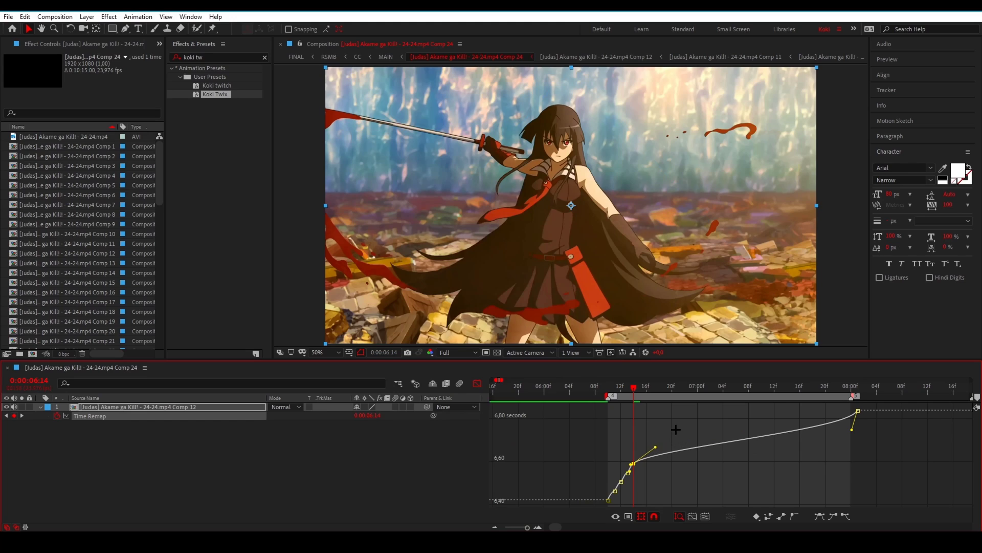
- Leave the graph editor and preview the retimed Akame clip from 0:00:06:10
mouse_move(610, 389)
left_mouse_down()
mouse_move(621, 388)
mouse_move(611, 391)
left_mouse_up()
left_click(477, 383)
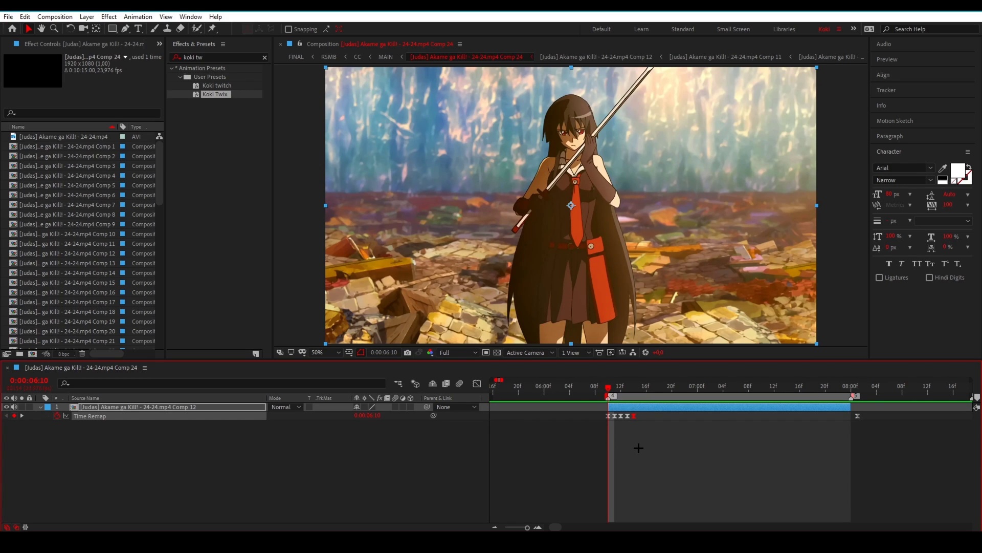
key("space")
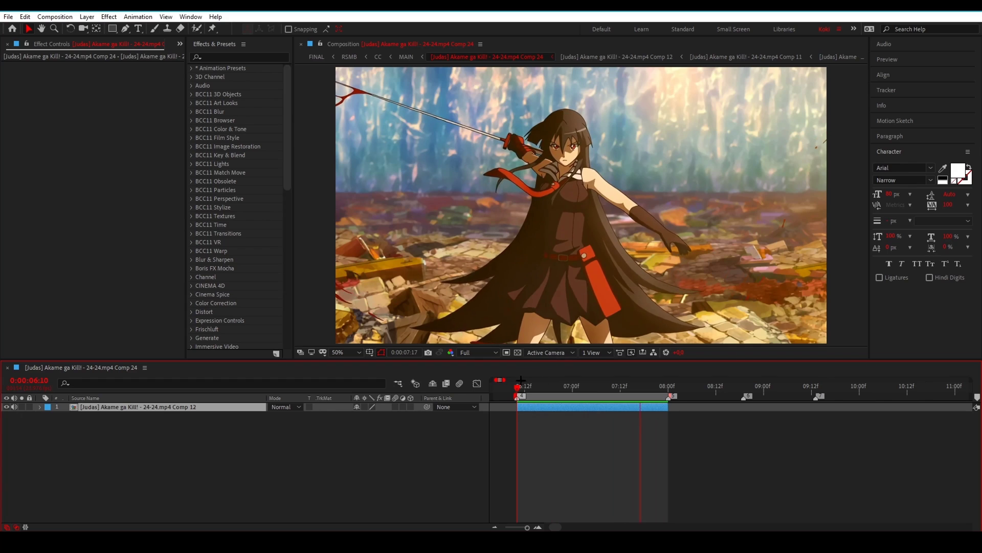
key("space")
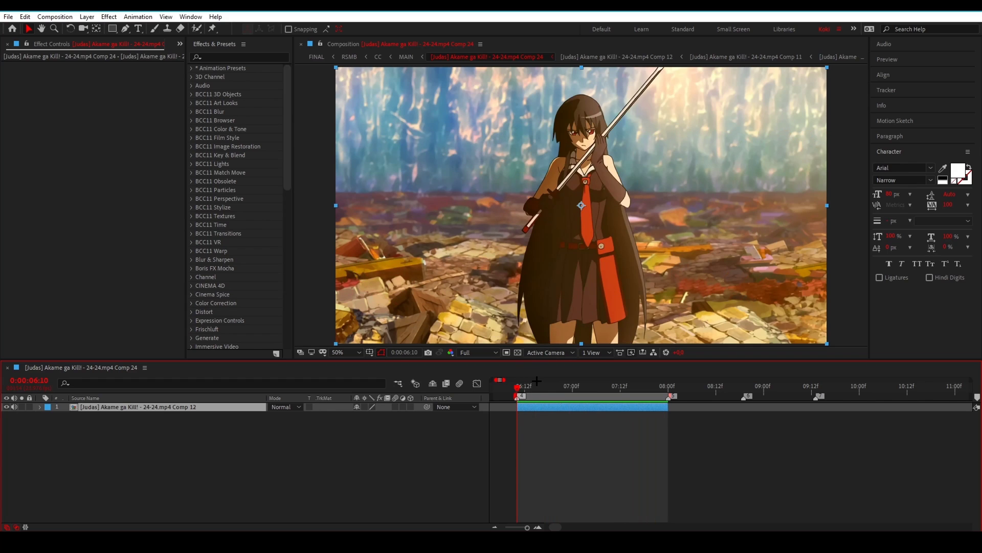
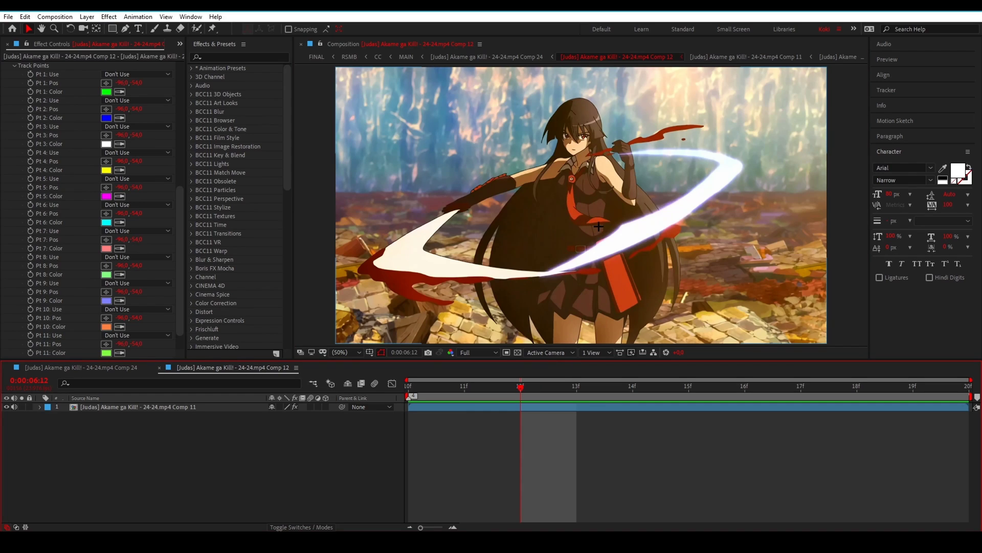
- Compare Comp 12's frames around the sword swing, then keyframe Twixtor's Pt 1: Use and Pt 2: Use as Don't Use at 0:00:06:11
left_click(551, 384)
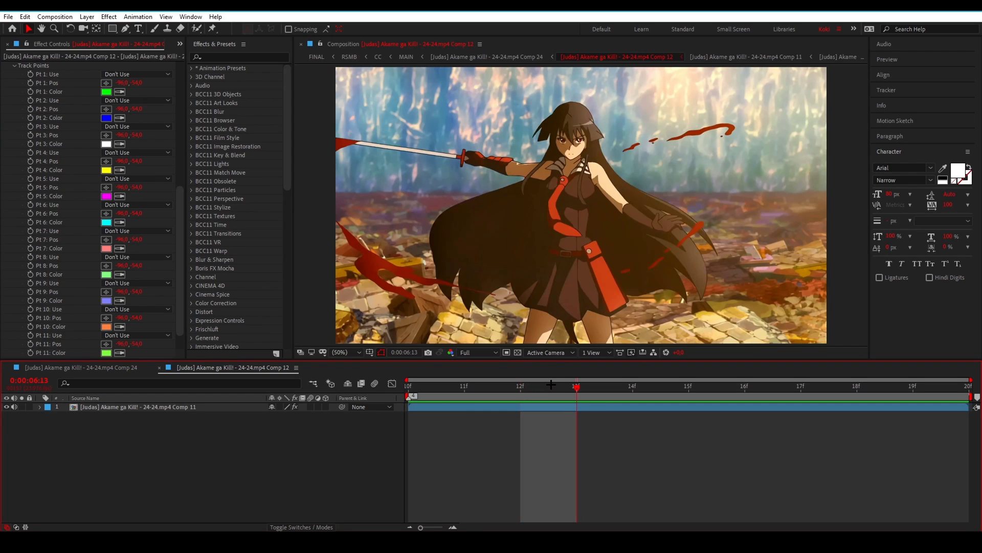
left_click(527, 386)
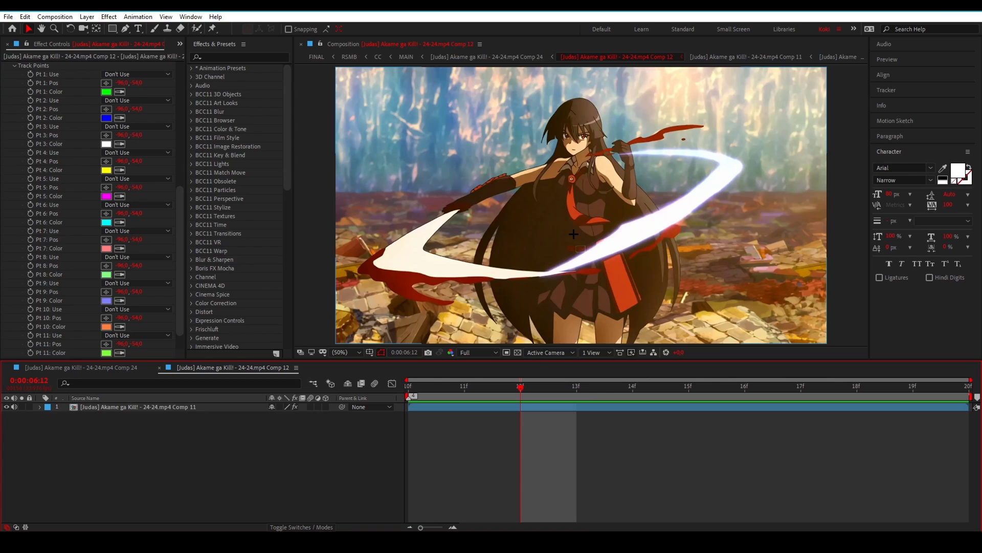
scroll(578, 233, "up", 2)
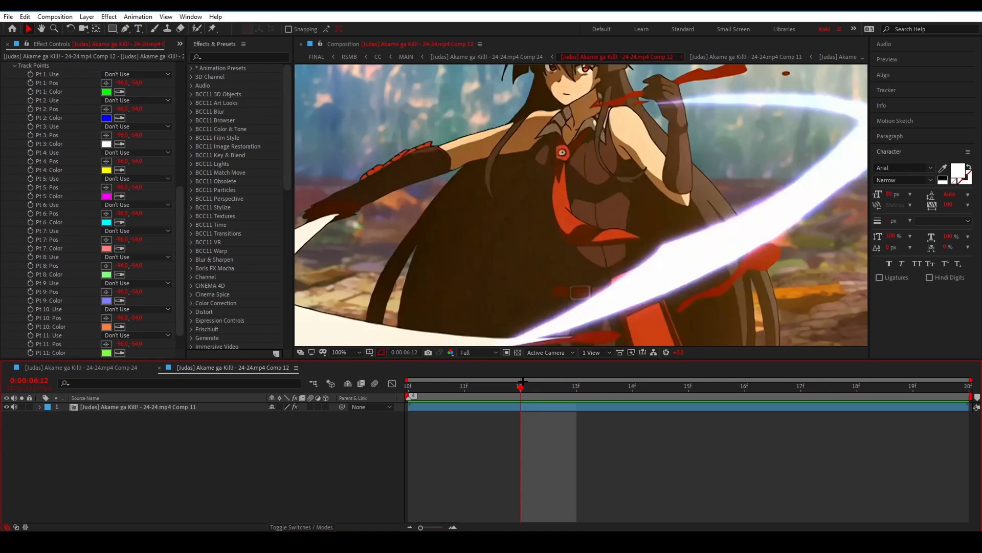
left_click(489, 387)
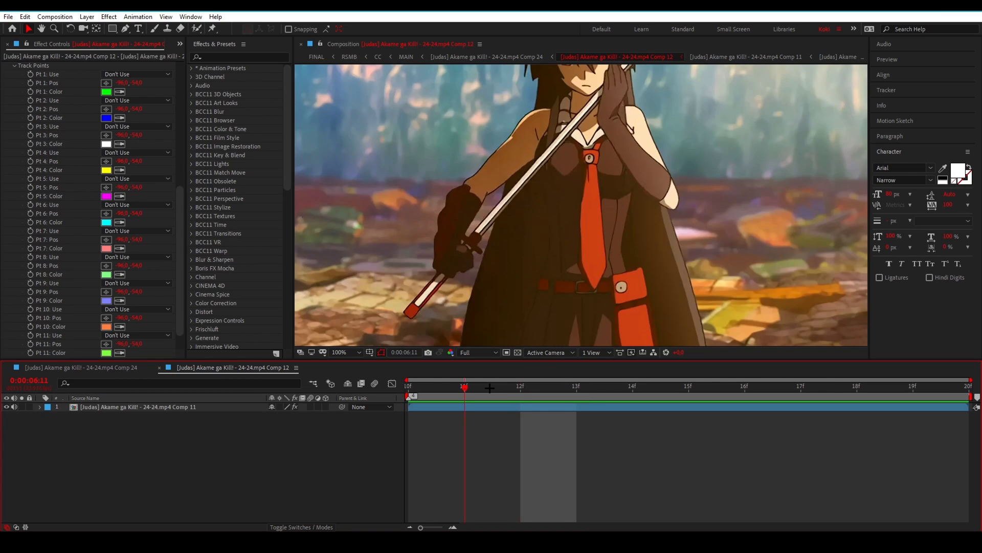
left_click(30, 74)
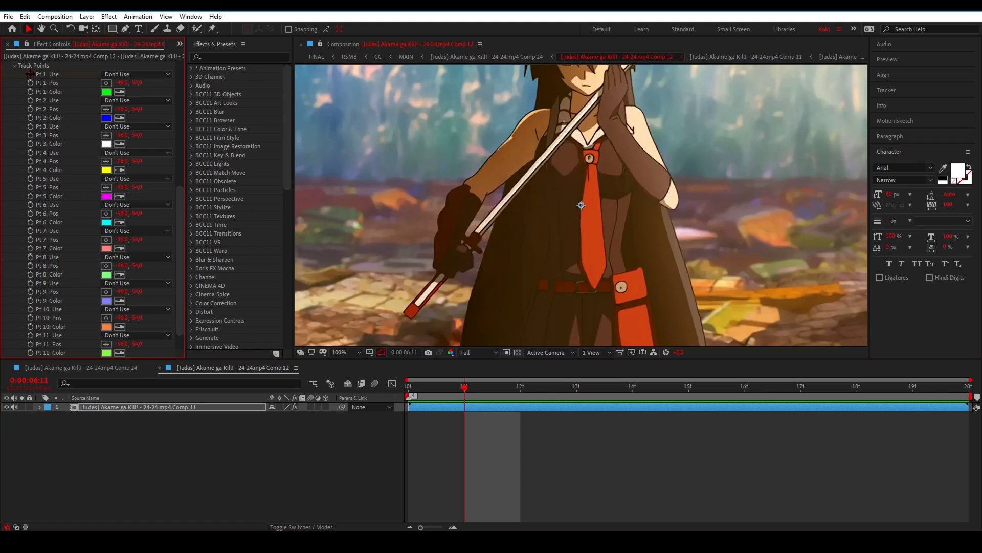
left_click(30, 100)
- At 0:00:06:12, set track points 1 and 2 to Main_BG Layer, start keyframing their positions and reveal the layer's keyframes
key("Page_Down")
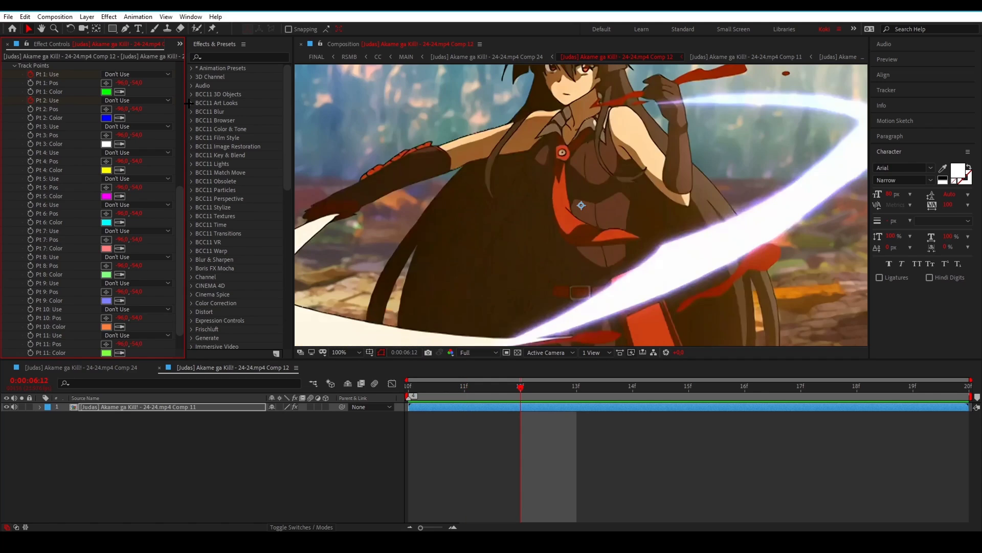
left_click(137, 74)
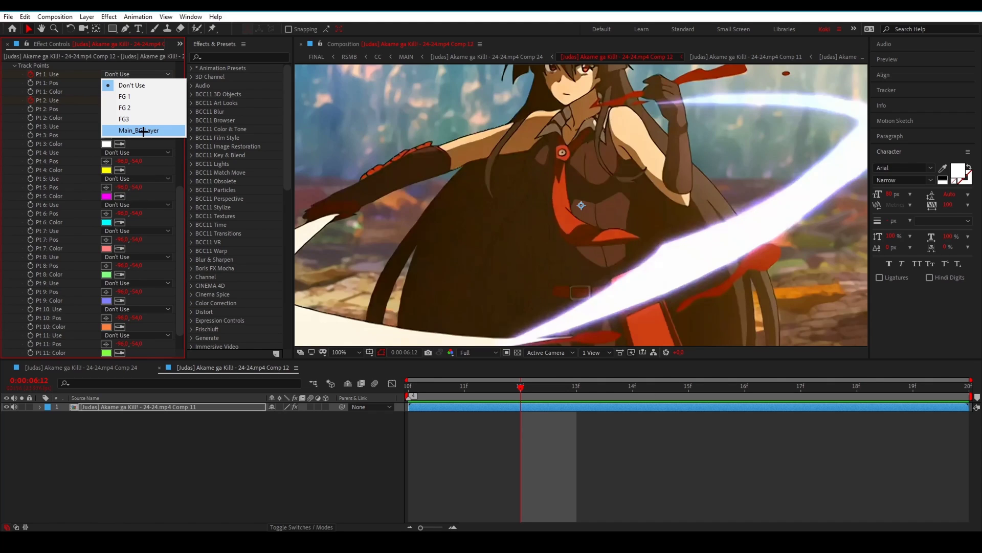
left_click(143, 131)
left_click(137, 100)
left_click(138, 157)
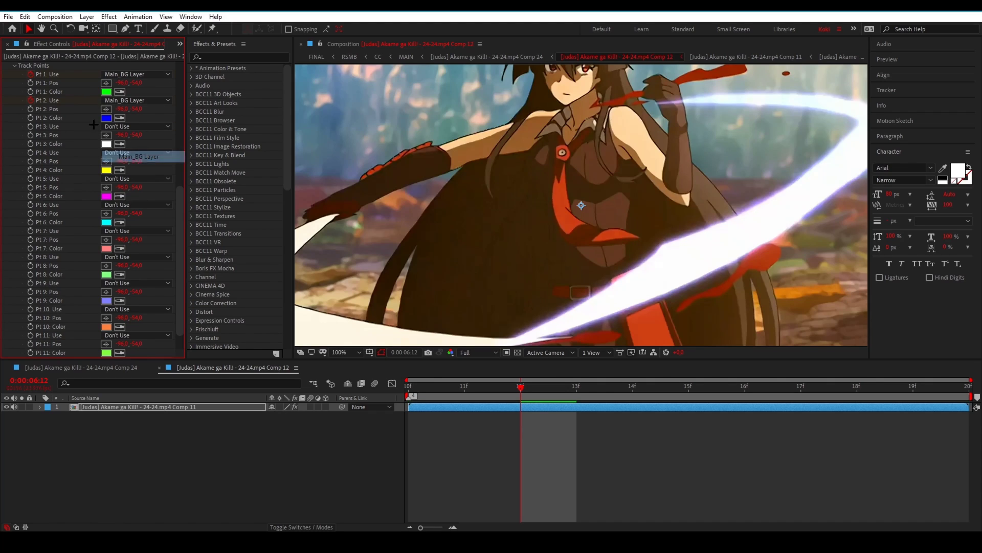
left_click(30, 100)
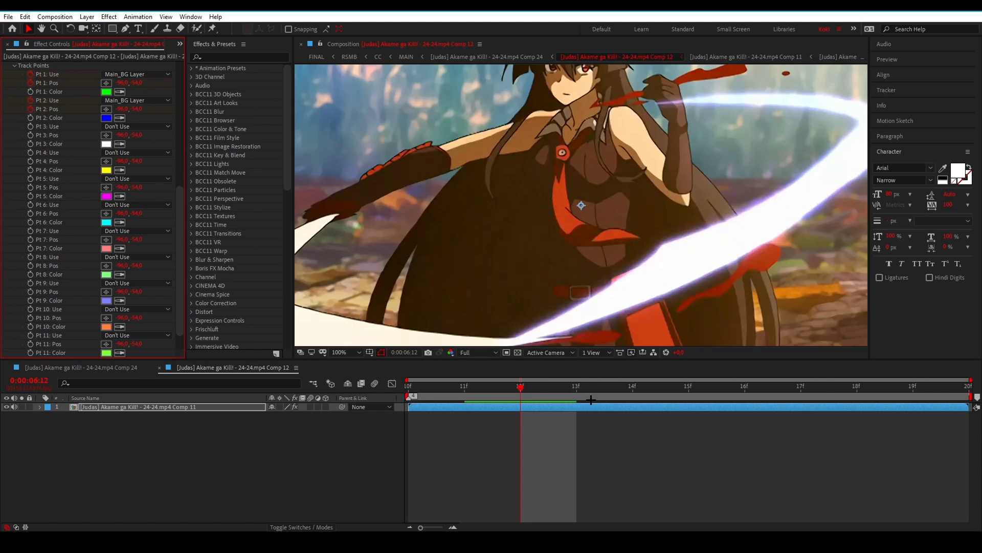
key("u")
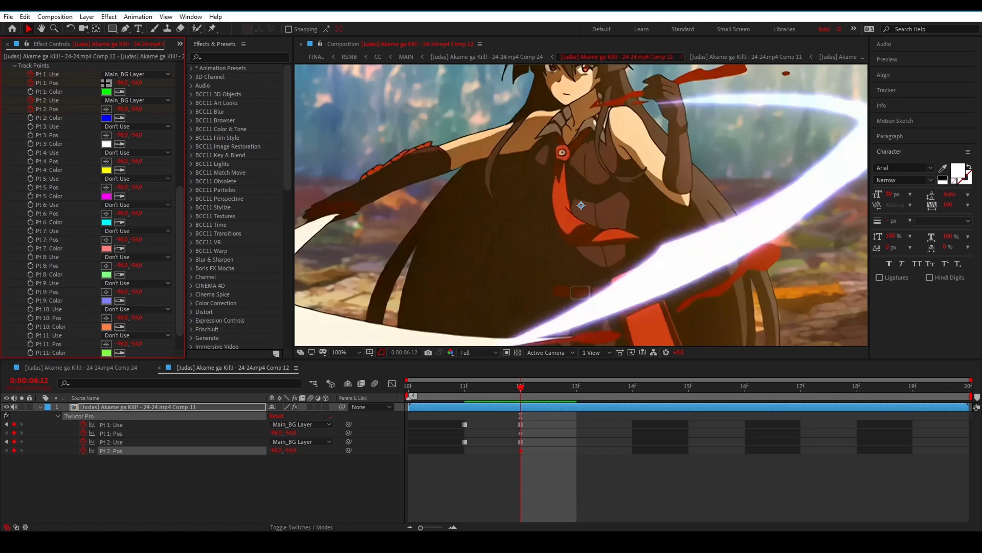
- Place track point 1 on the red tie's lower bend at about 934, 606 and point 2 on its tip at about 1067, 603
left_click(106, 83)
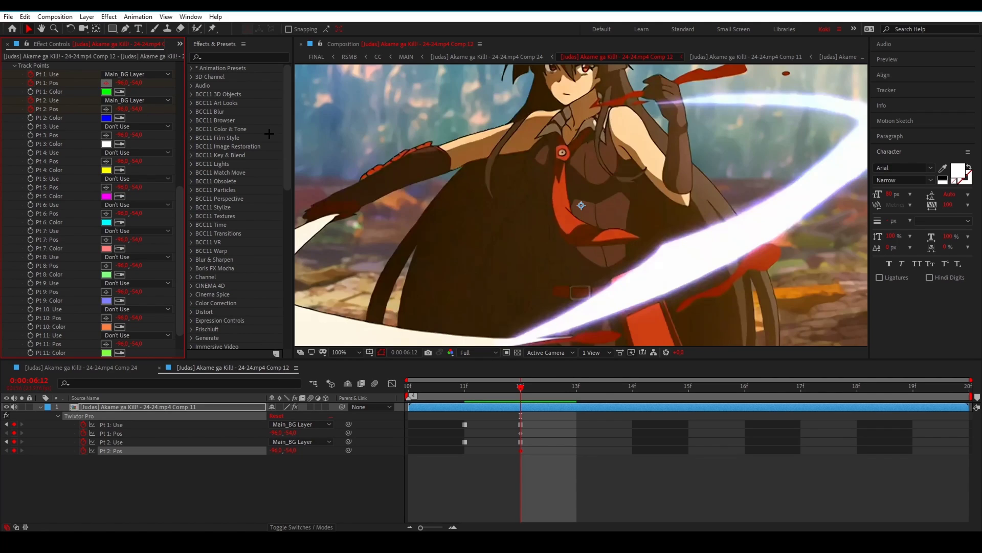
left_click(566, 239)
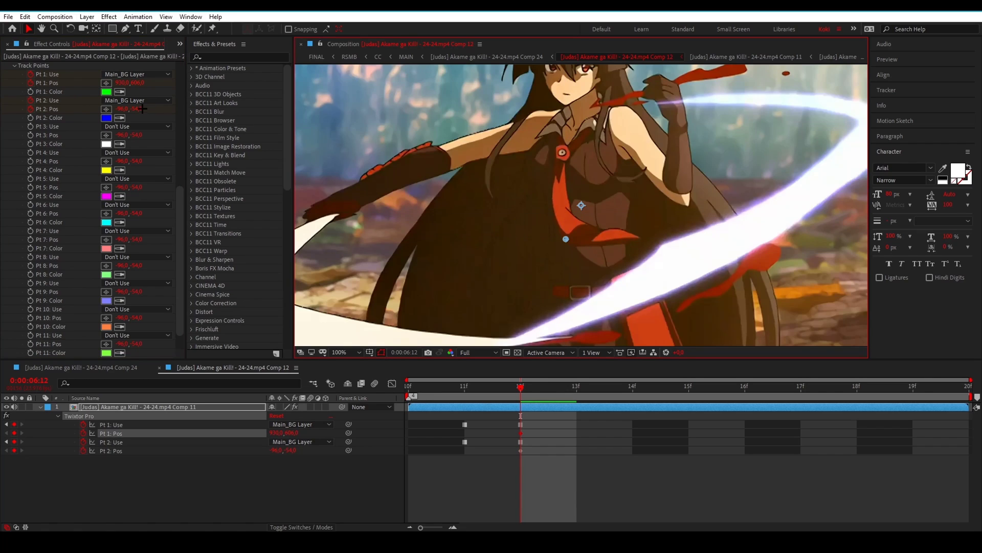
left_click(106, 109)
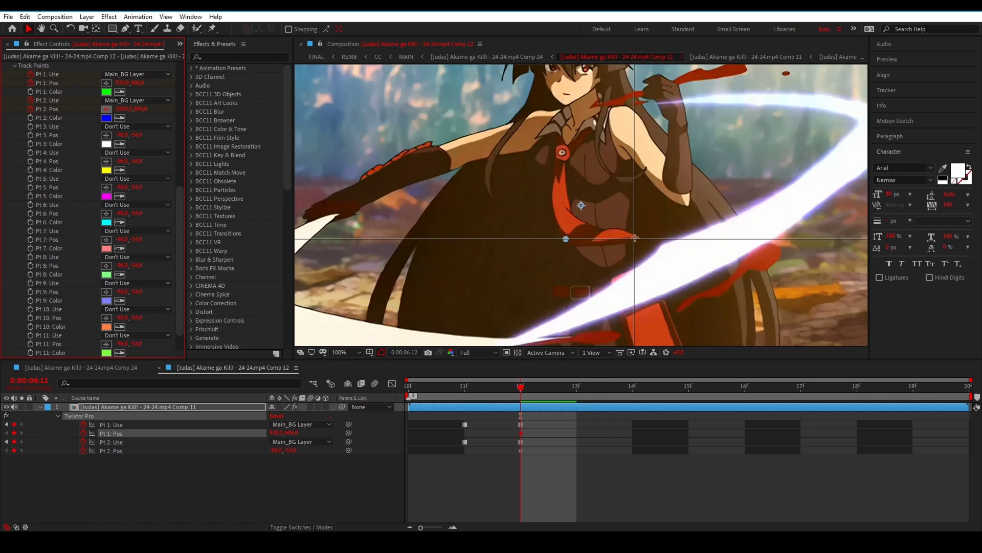
left_click(635, 238)
key("period")
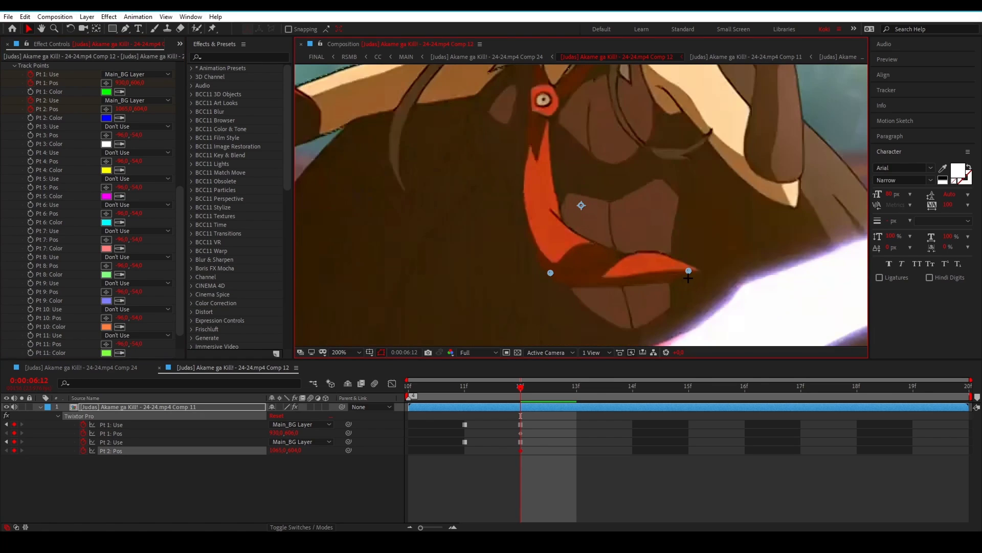
left_click_drag(689, 272, 692, 270)
left_click_drag(551, 272, 557, 272)
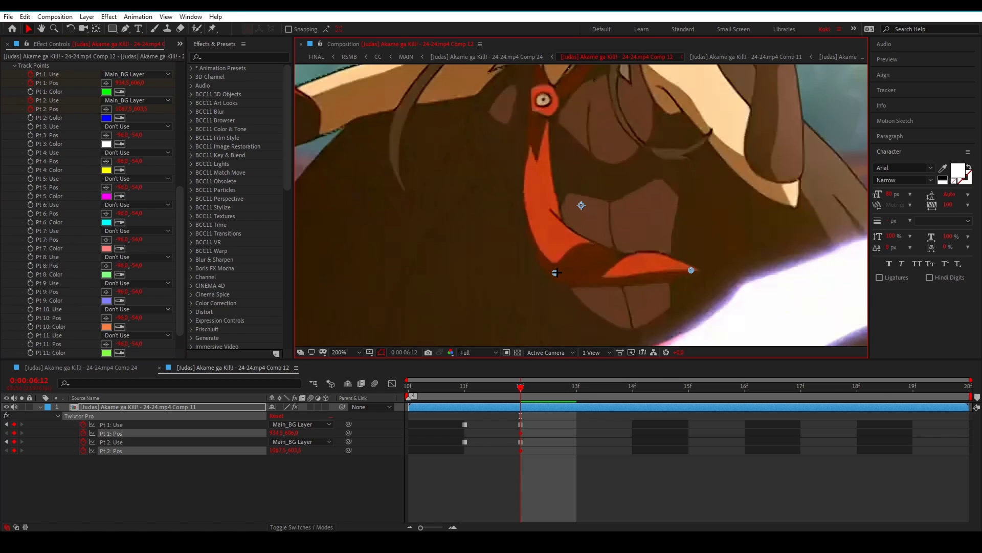
left_click(556, 273)
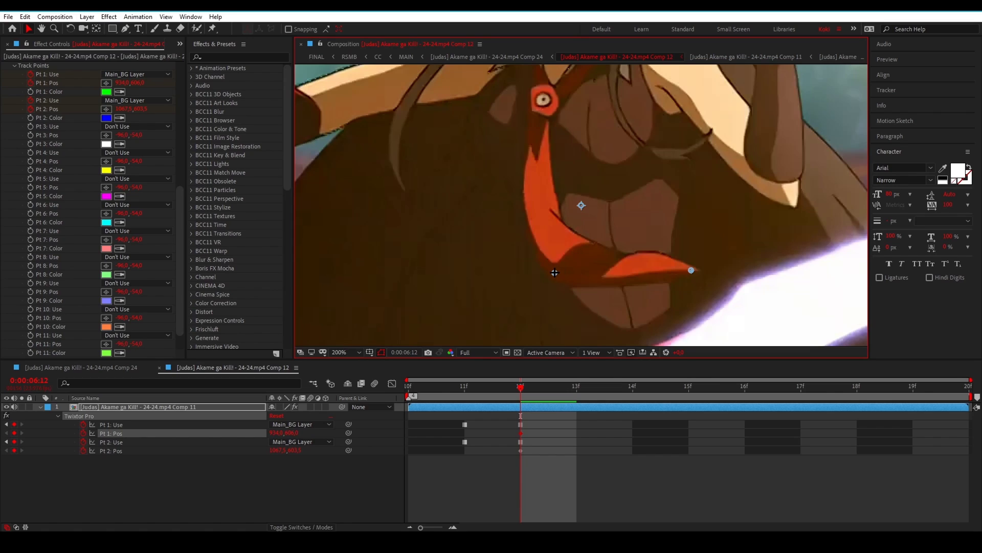
- Nudge track point 1 to about 932, 607 at 0:00:06:12 and compare the tie's position with frame 0:00:06:13
left_click(521, 406)
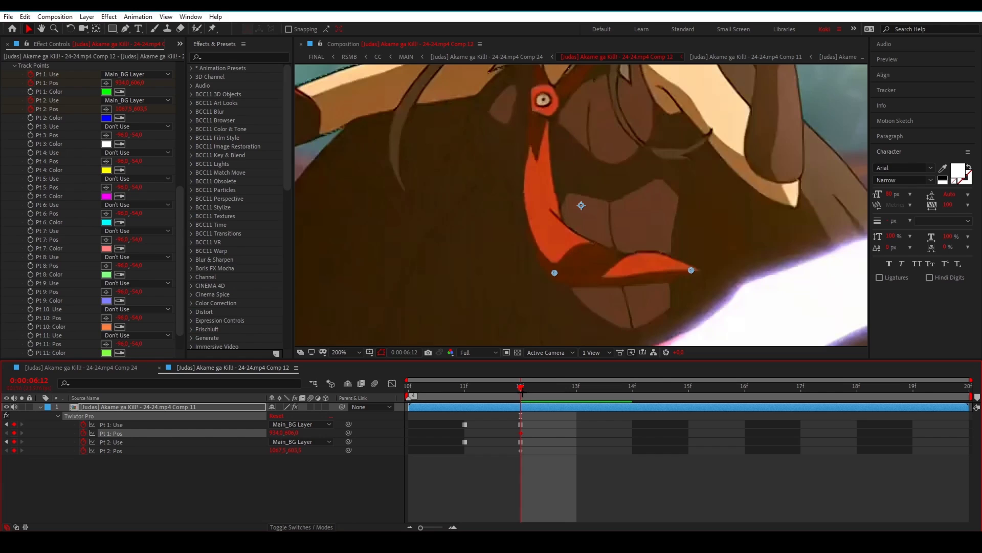
left_click(533, 388)
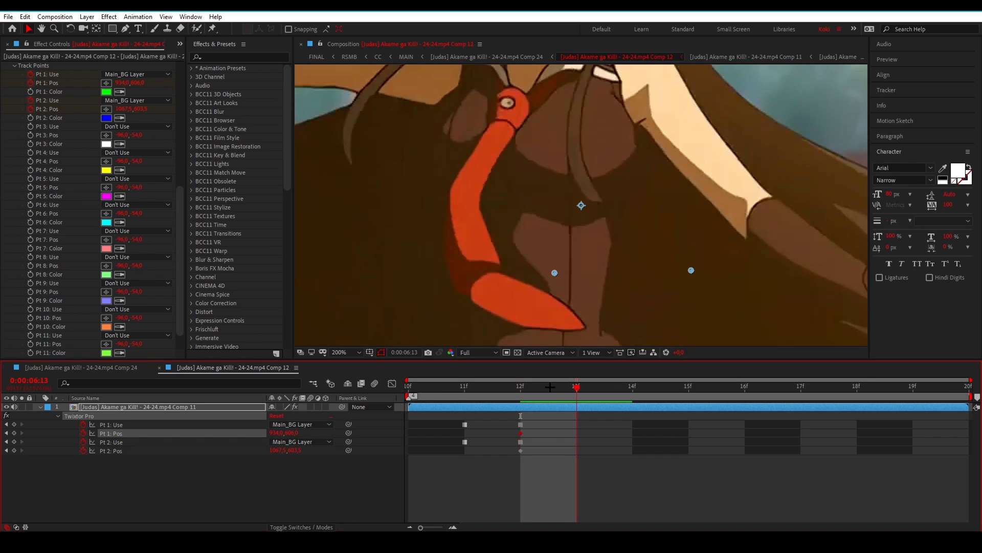
mouse_move(555, 273)
left_mouse_down()
mouse_move(579, 244)
mouse_move(566, 249)
mouse_move(588, 244)
mouse_move(553, 274)
left_mouse_up()
key("space")
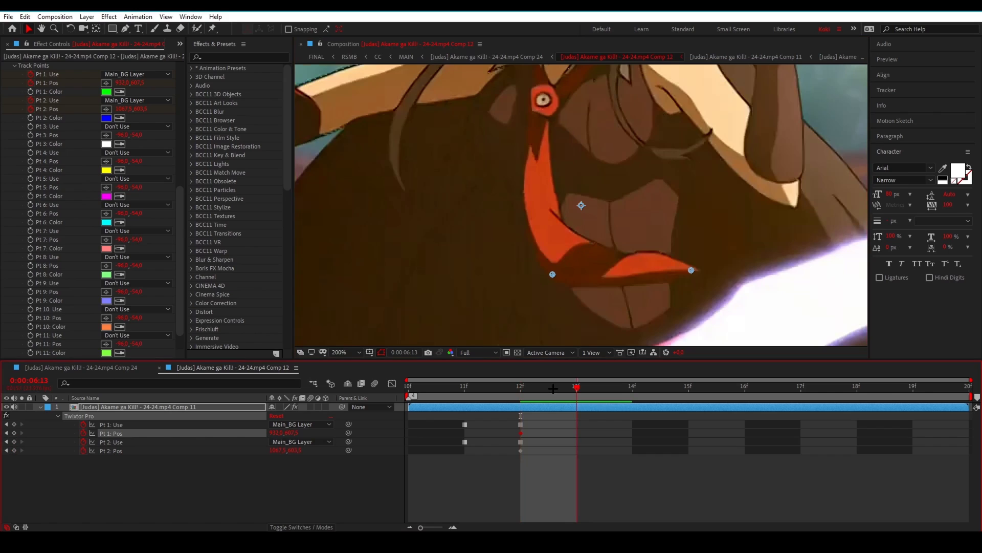
key("space")
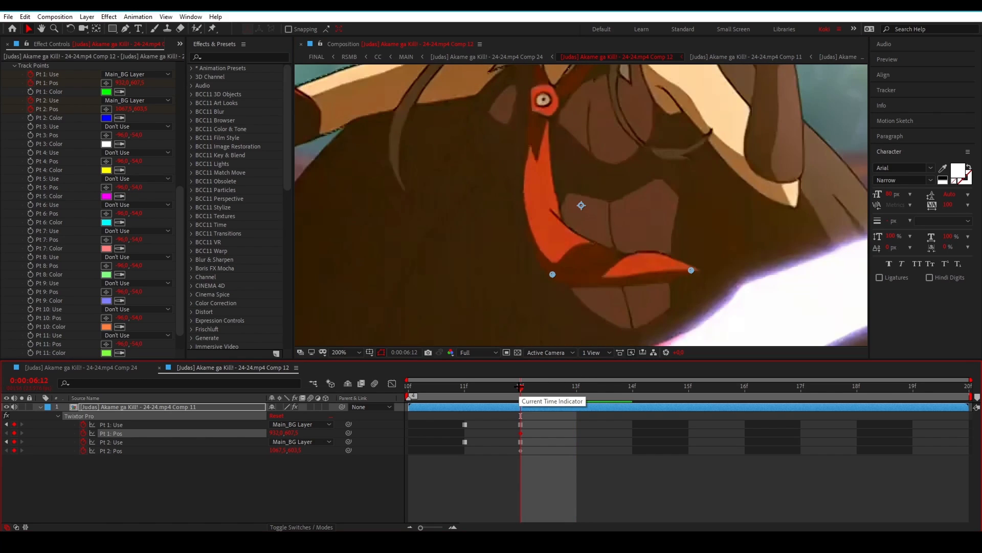
key("space")
key("space")
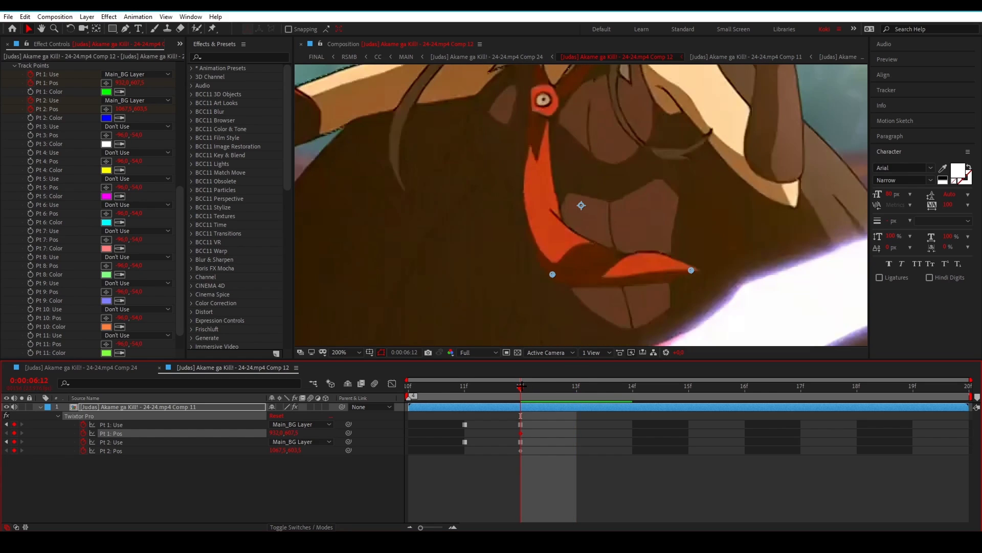
key("space")
key("space")
key("Page_Down")
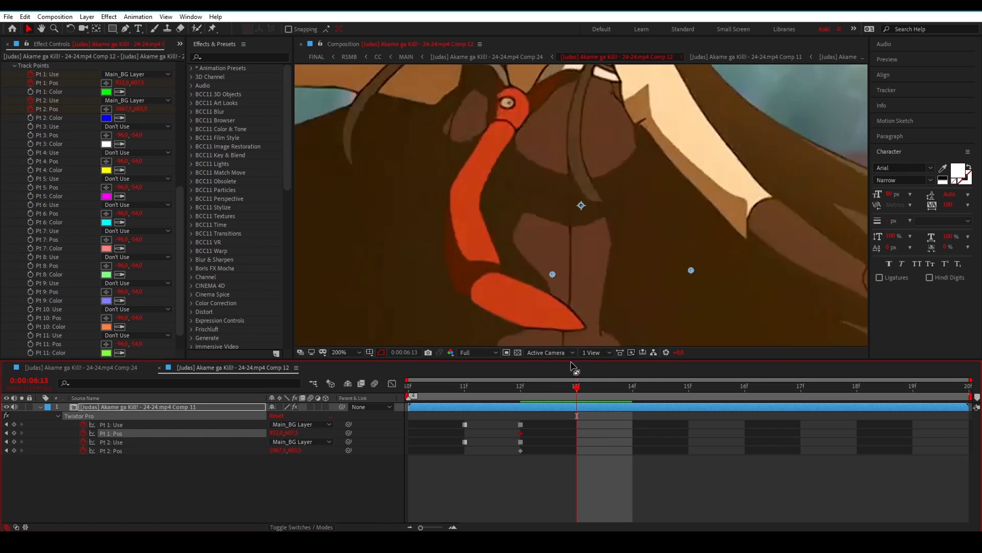
- Try track point 1 on the red tie's tip and point 2 on its bend at 0:00:06:13, and undo both moves
left_click(521, 387)
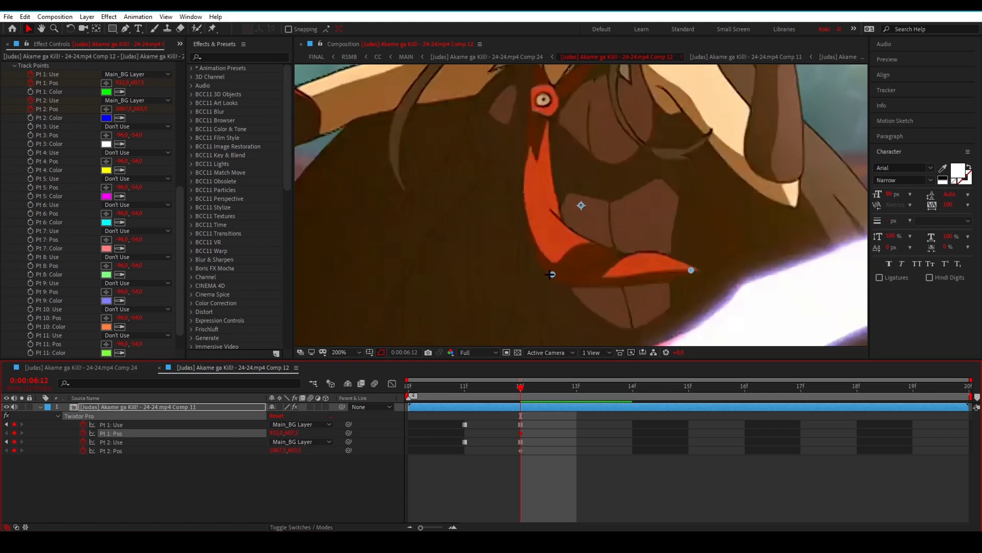
key("Page_Down")
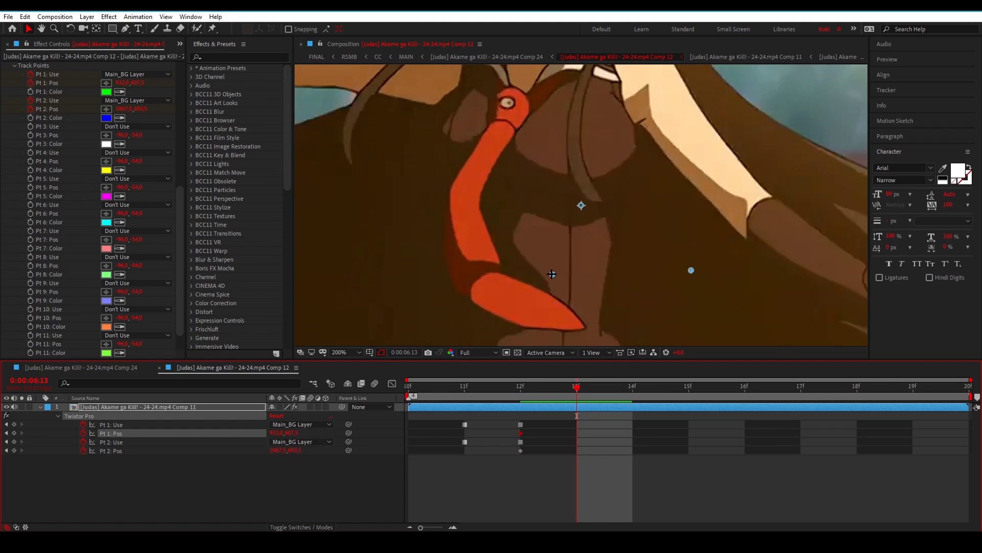
left_click_drag(551, 274, 582, 326)
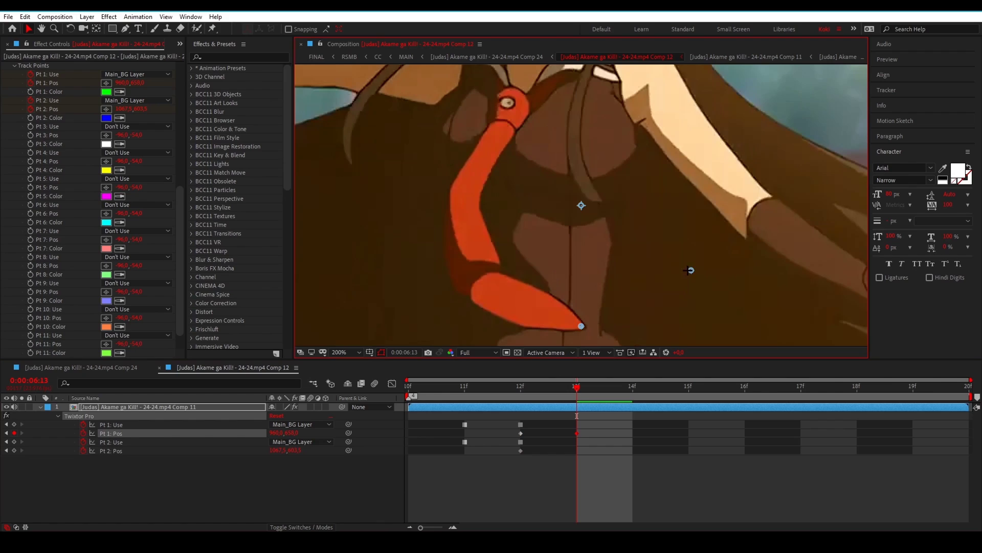
left_click_drag(690, 270, 469, 288)
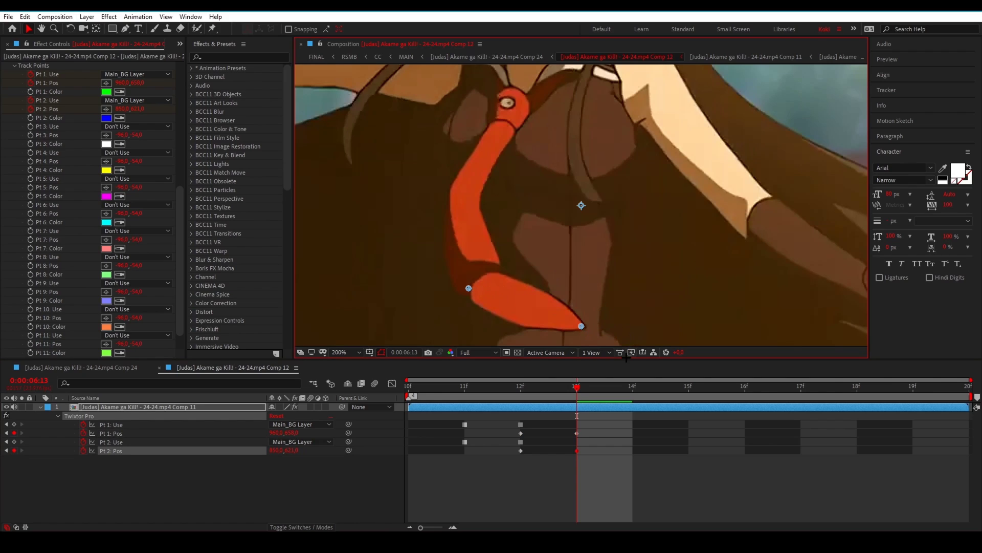
key("ctrl+z")
key("ctrl+z")
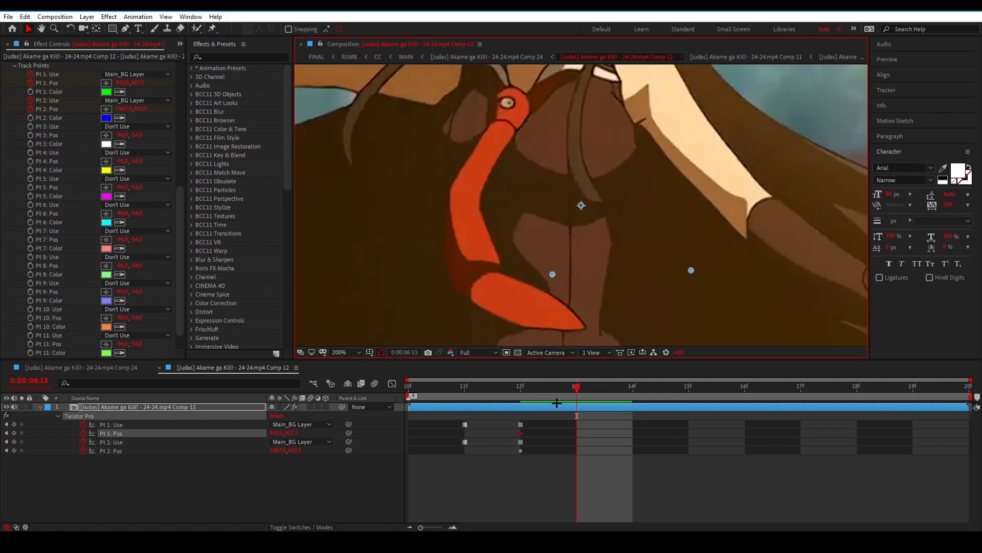
- At 0:00:06:13, move track point 1 to the red tie's bend at about 841, 620 and point 2 to its tip at about 958, 657
left_click_drag(552, 274, 460, 287)
left_click_drag(691, 270, 695, 274)
key("Page_Down")
left_click_drag(460, 288, 562, 215)
left_click_drag(695, 274, 491, 268)
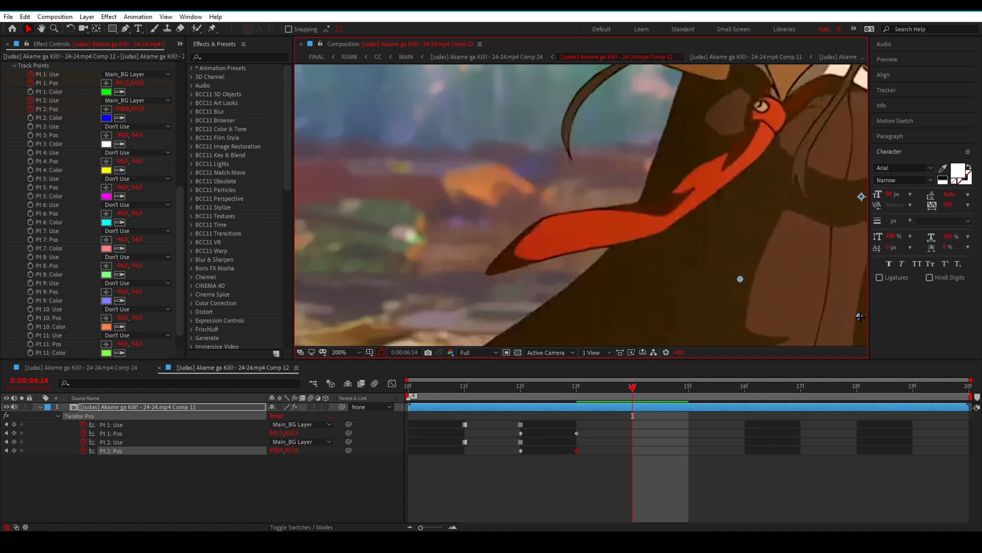
- Keyframe track points 1 and 2 on the red tie's bend and tip on every frame from 0:00:06:14 to 0:00:06:19
key("Page_Down")
left_click_drag(563, 215, 562, 213)
left_click_drag(491, 268, 512, 230)
key("Page_Down")
left_click_drag(585, 155, 593, 154)
key("Page_Down")
key("Page_Down")
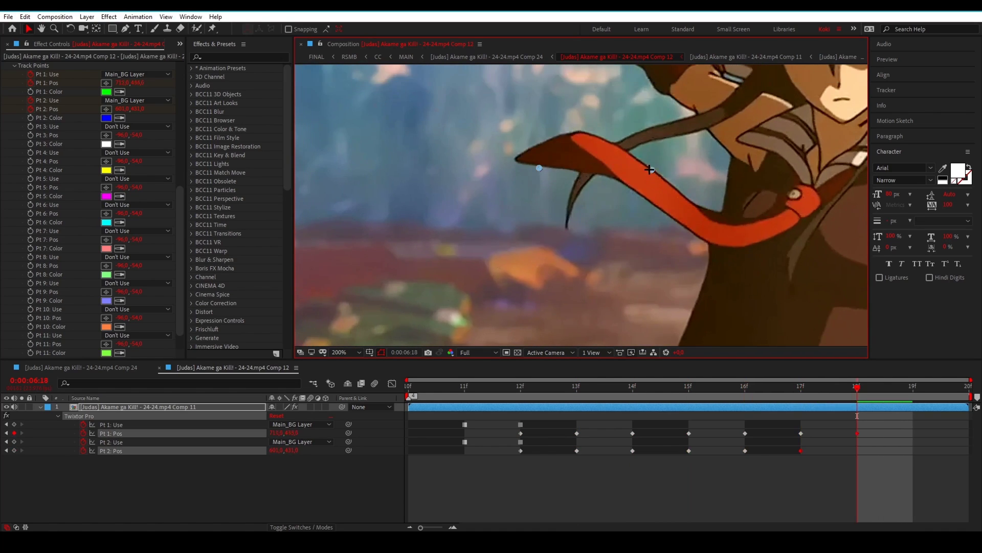
left_click_drag(527, 159, 536, 148)
key("Page_Down")
left_click(928, 389)
left_click_drag(929, 389, 899, 399)
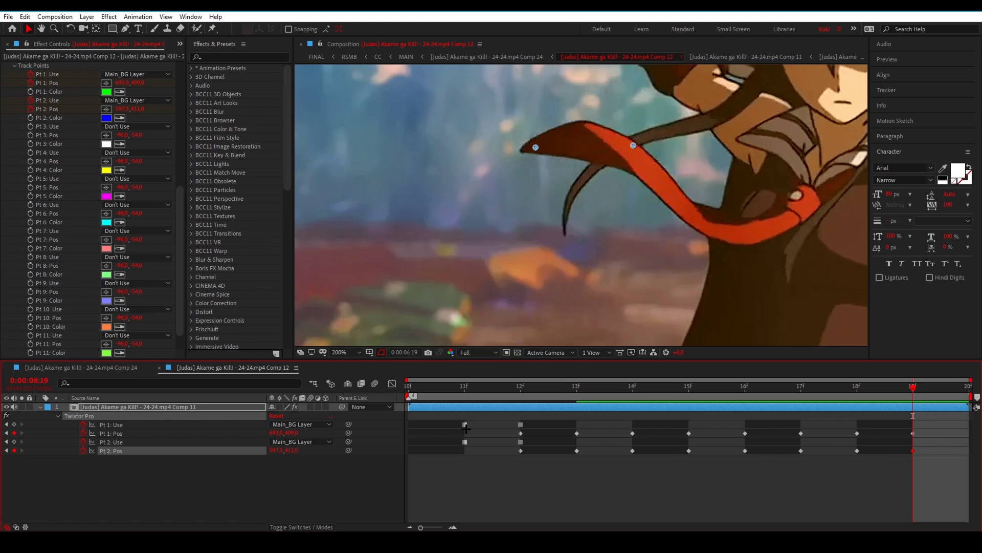
- Try shifting all keyframes of track points 1 and 2 one frame earlier
left_click_drag(435, 414, 916, 467)
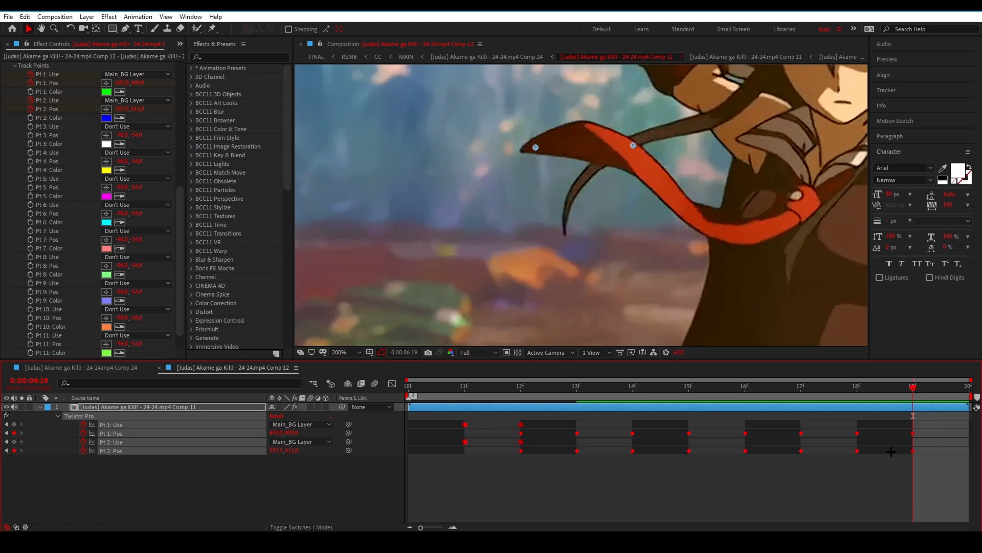
key("alt+Left")
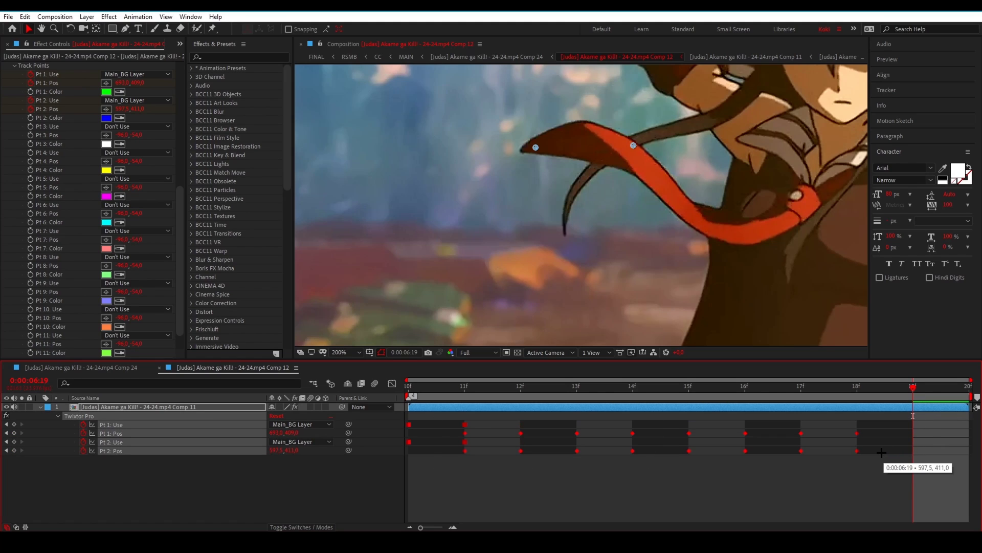
left_click(953, 429)
left_click(930, 408)
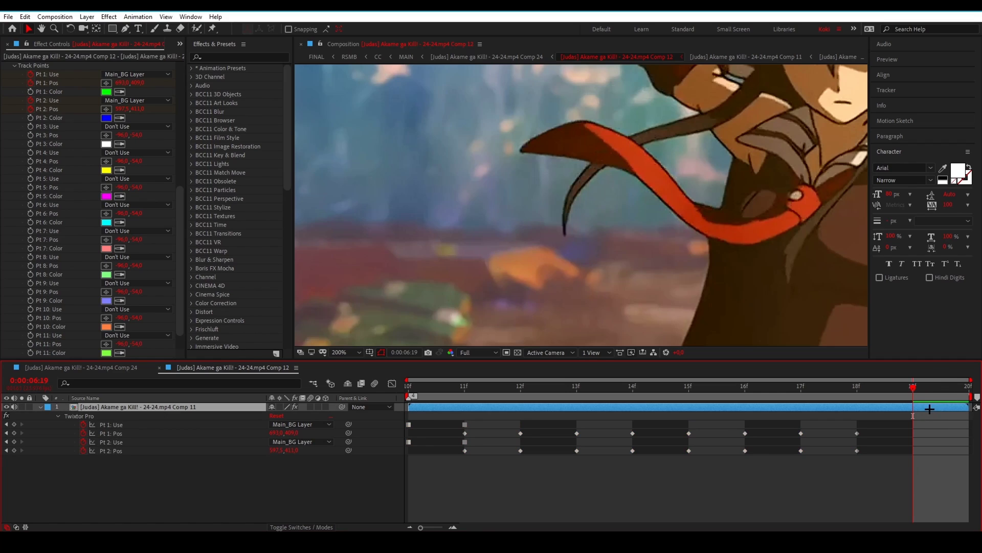
- Keyframe Pt 1: Use and Pt 2: Use as Don't Use at 0:00:06:19
left_click(295, 425)
left_click(292, 435)
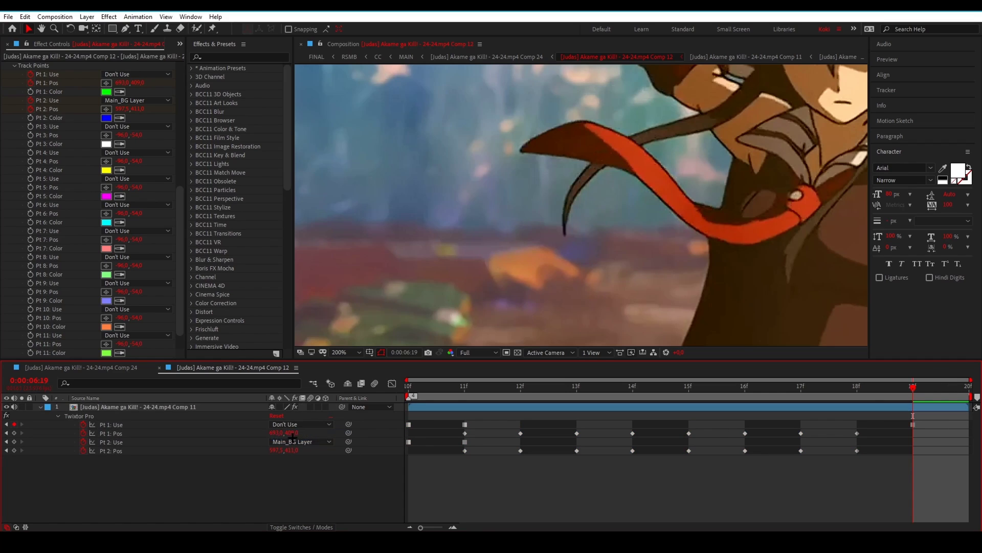
left_click(295, 442)
left_click(289, 450)
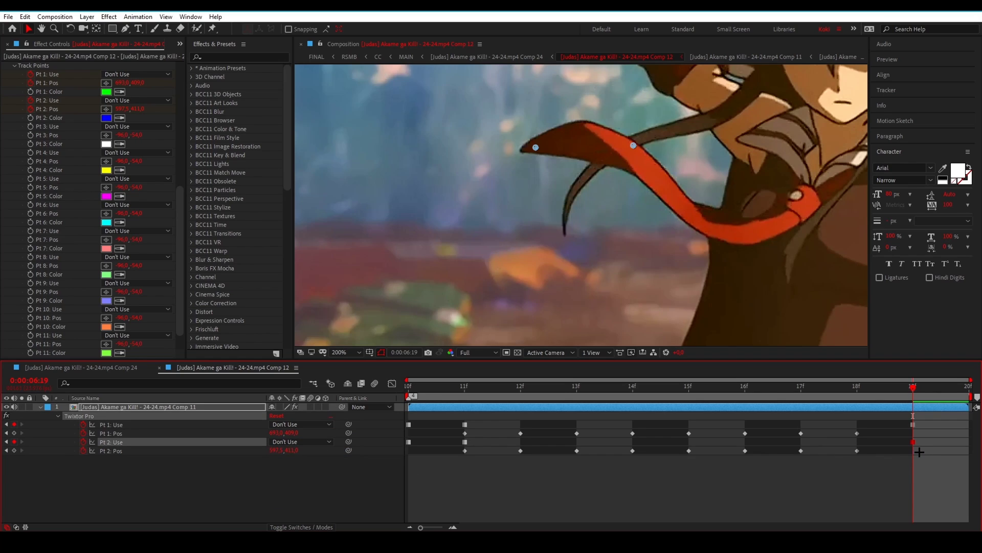
- Undo the Don't Use keyframes and the one-frame shift of the track point keyframes
key("ctrl+z")
key("ctrl+z")
key("ctrl+z")
key("ctrl+z")
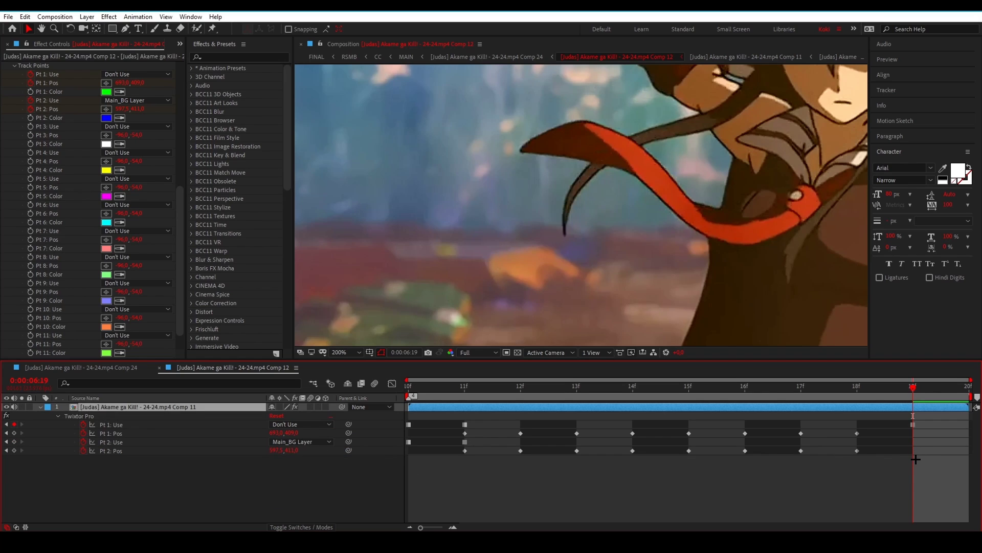
key("ctrl+z")
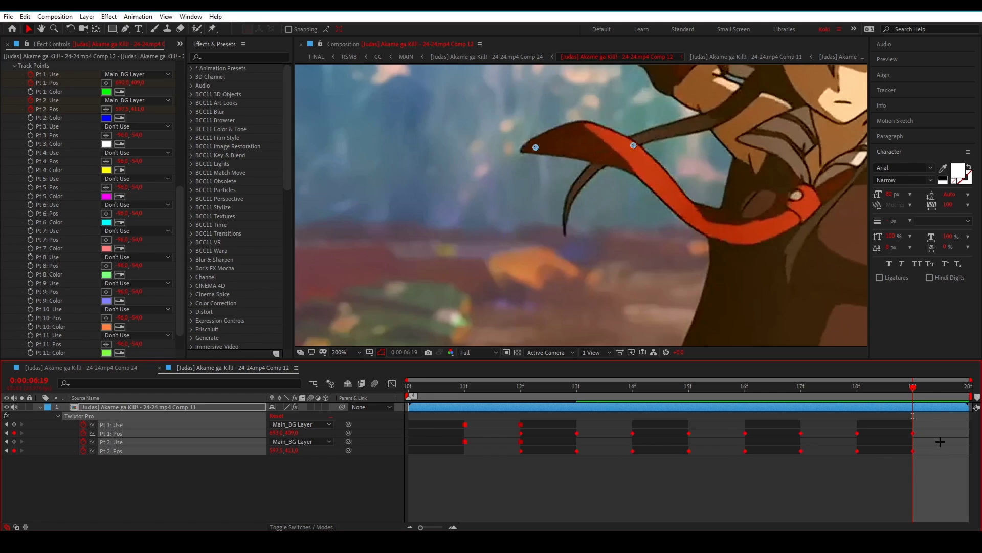
key("ctrl+z")
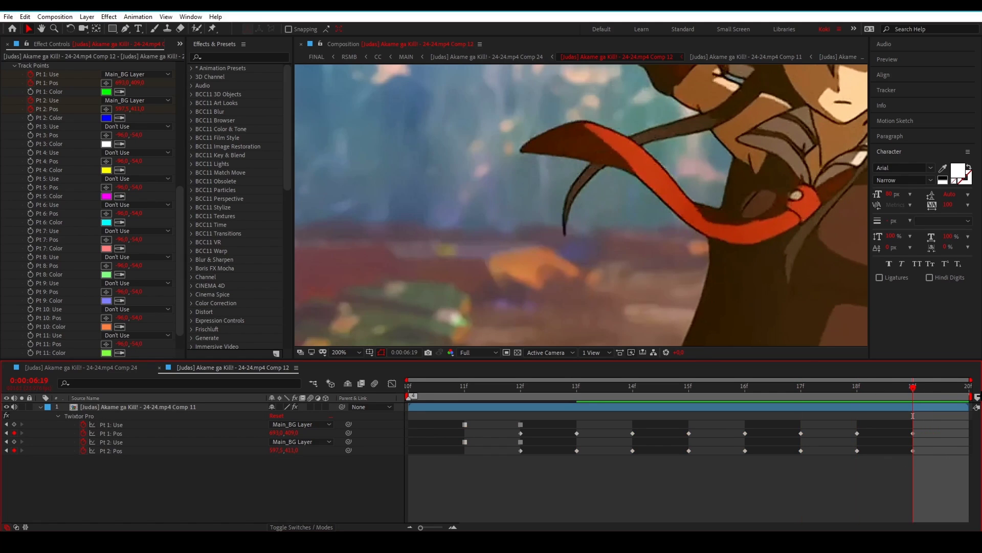
- Play back Comp 24 from 0:00:06:10 and inspect the sword and tie on frames 0:00:06:14 and 0:00:06:15
key("Home")
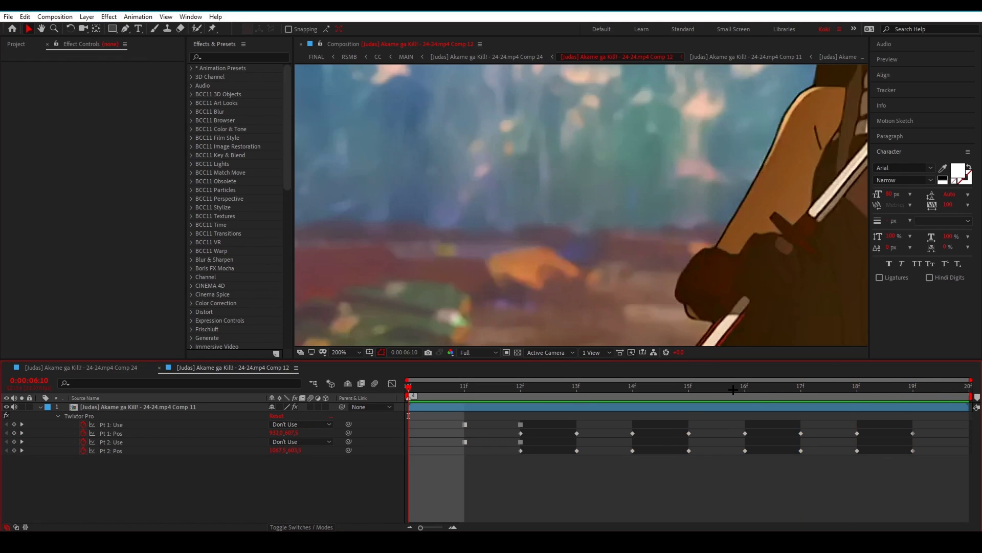
left_click(353, 352)
left_click(355, 171)
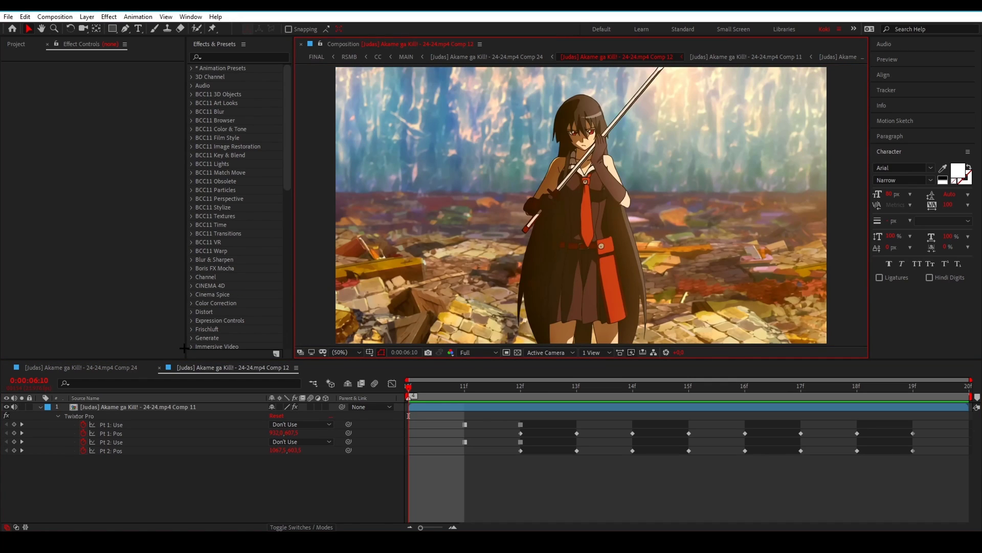
left_click(116, 367)
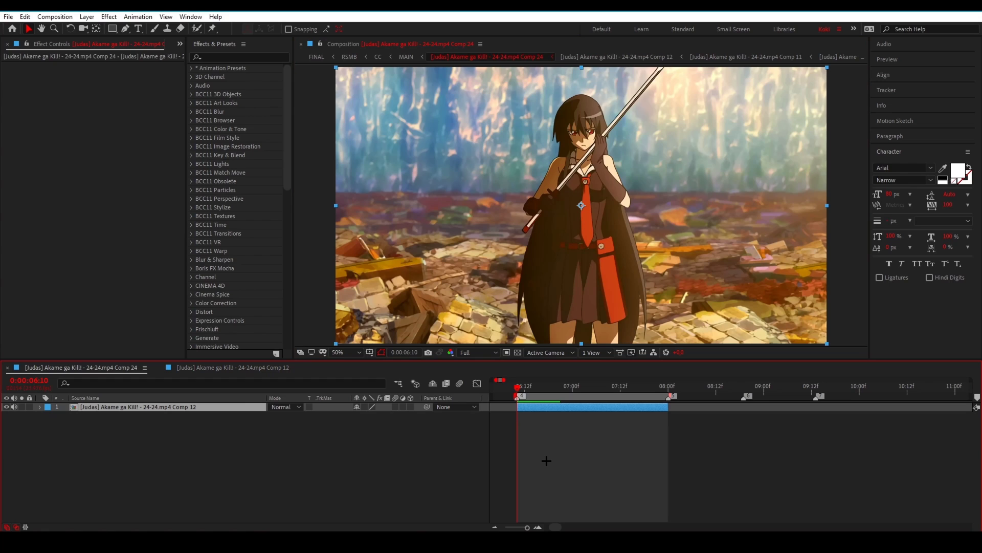
key("space")
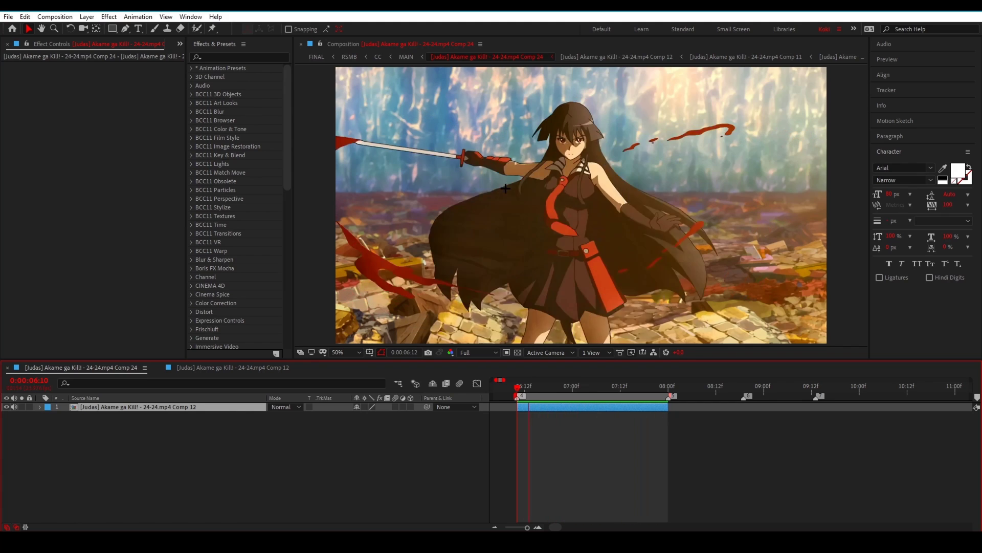
key("space")
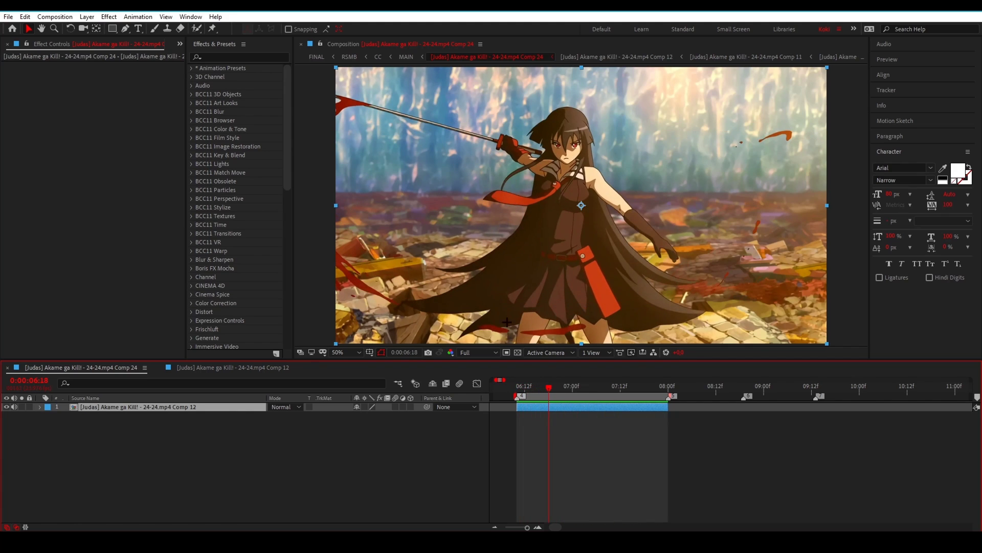
left_click(533, 384)
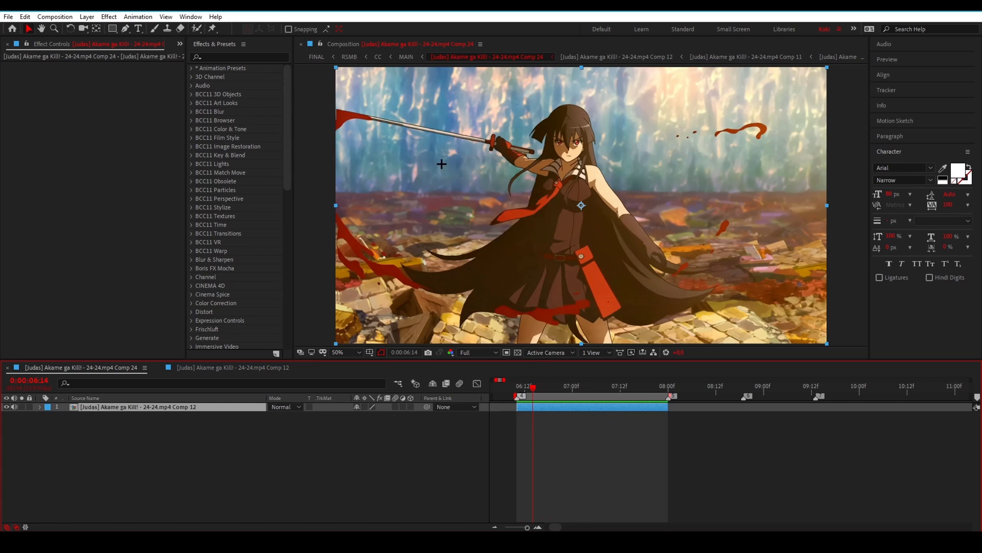
key("Page_Down")
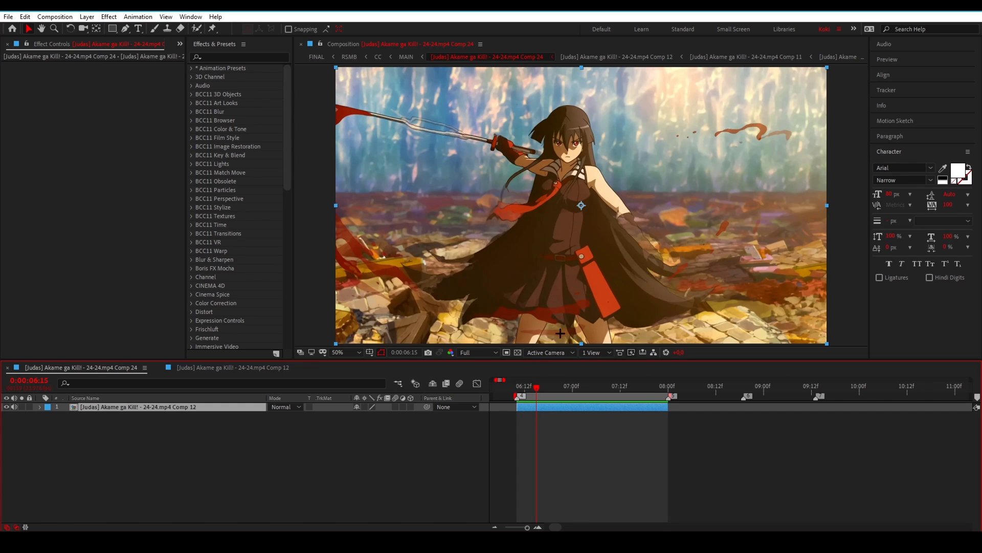
- In Comp 12, keyframe track points 3 and 4 from Don't Use at 0:00:06:12 to Main_BG Layer at 0:00:06:13, placing both on the sword blade
double_click(555, 407)
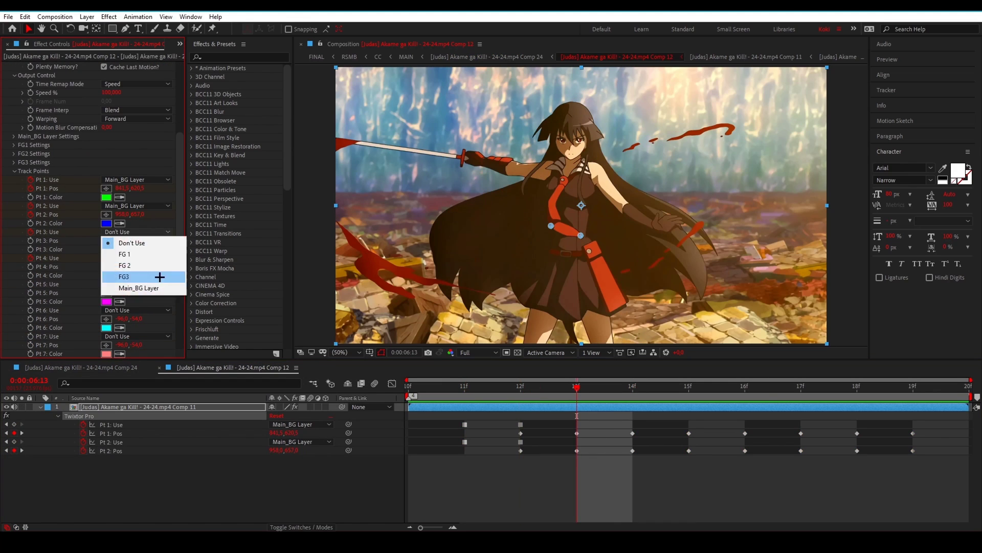
key("u")
scroll(369, 149, "up", 4)
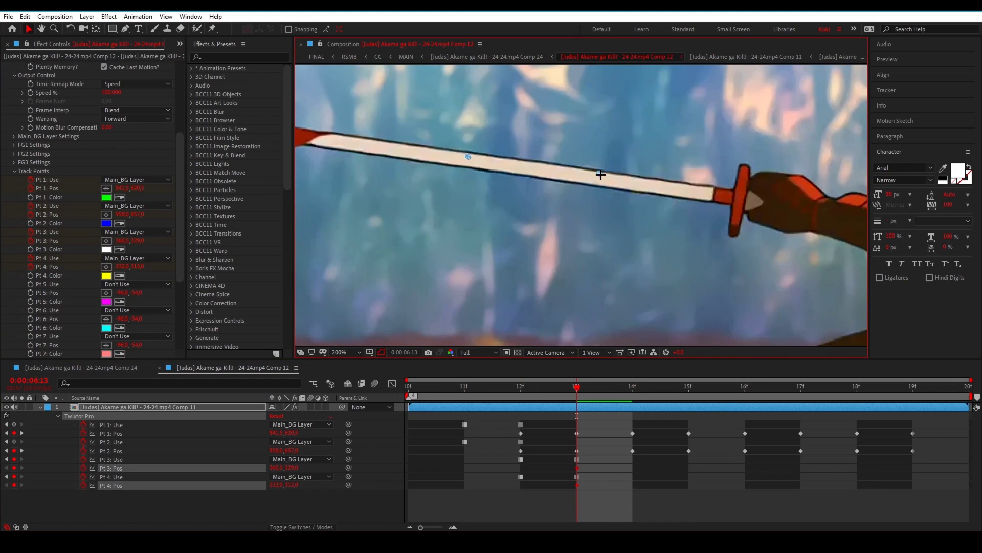
- Keyframe track points 3 and 4 along the sword blade on every frame from 0:00:06:14 to 0:00:06:18
key("Page_Down")
key("Page_Down")
left_click_drag(603, 171, 653, 193)
key("Page_Down")
key("Page_Down")
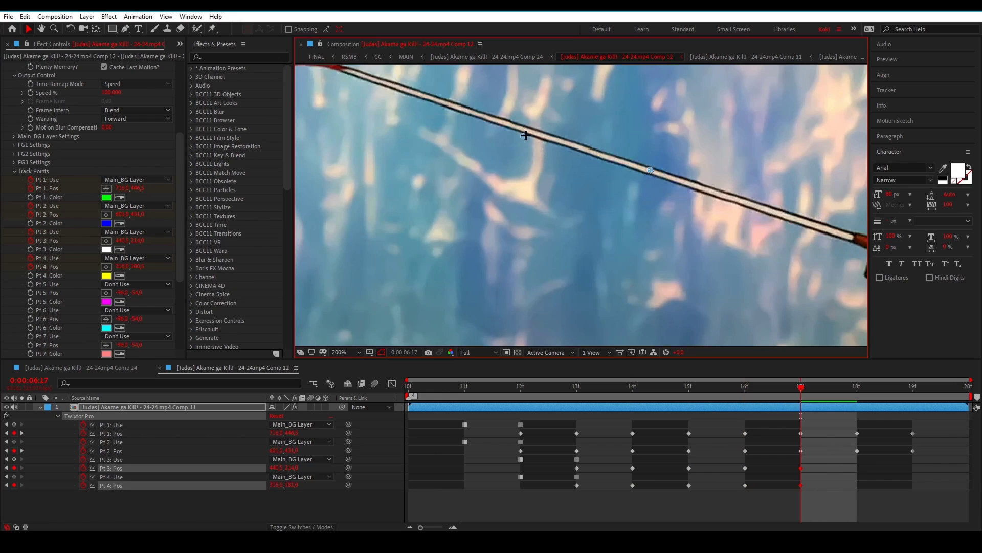
key("Page_Down")
left_click_drag(526, 131, 533, 134)
- Play back Comp 24 to check the sword and tie motion, and reopen Comp 12 from it
key("ctrl+w")
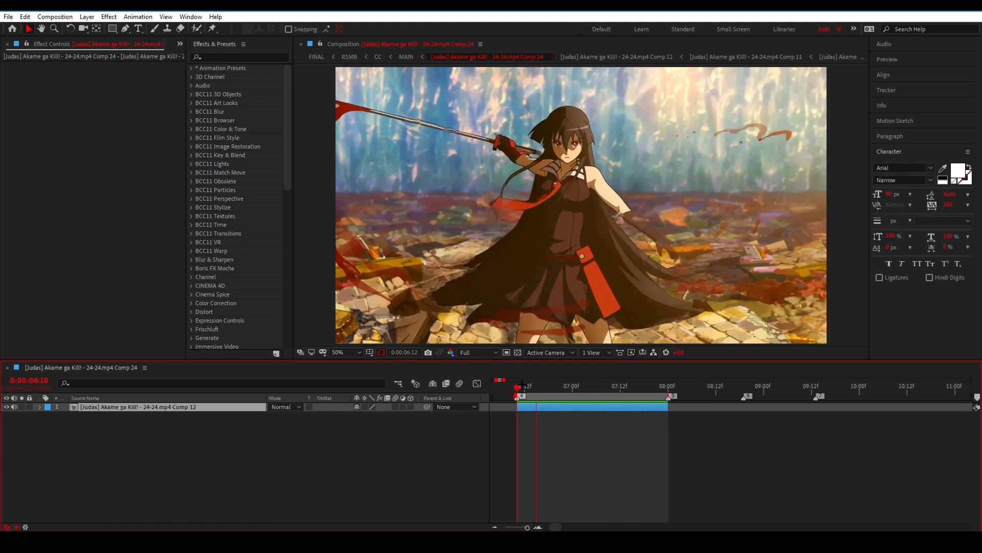
double_click(536, 407)
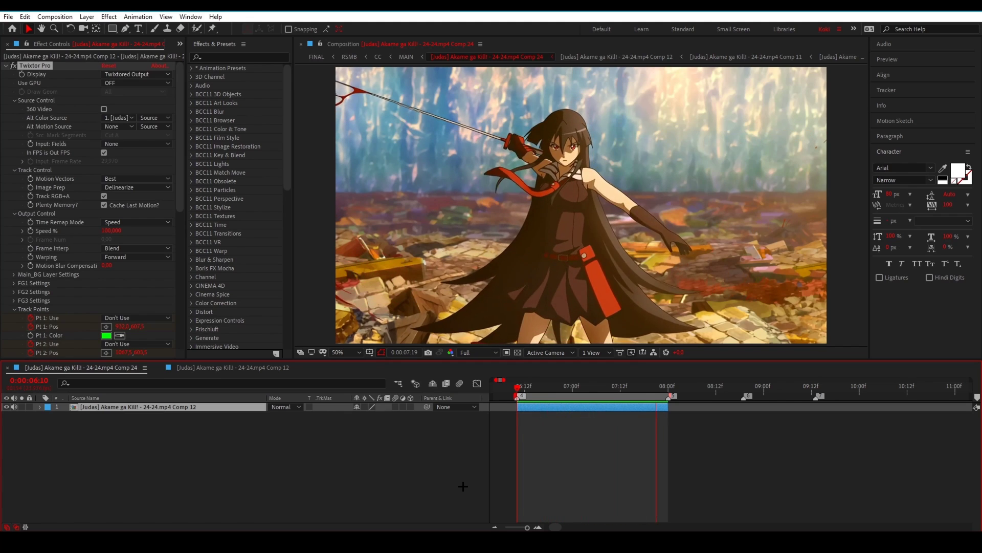